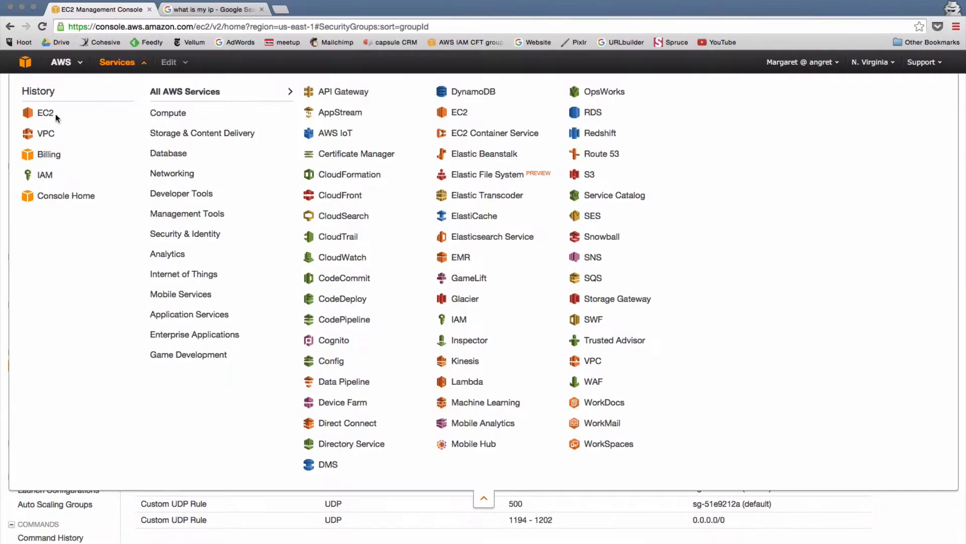
Open the EC2 console from the Compute section of the Services menu.
click(55, 112)
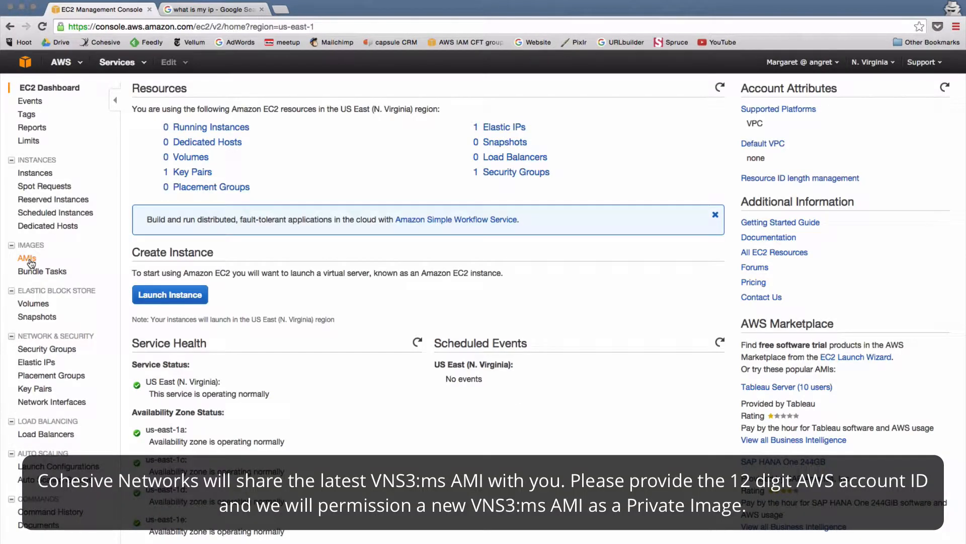
Filter AMIs to private images and show the full details of the vns3-ms-1.4.3 image.
click(31, 262)
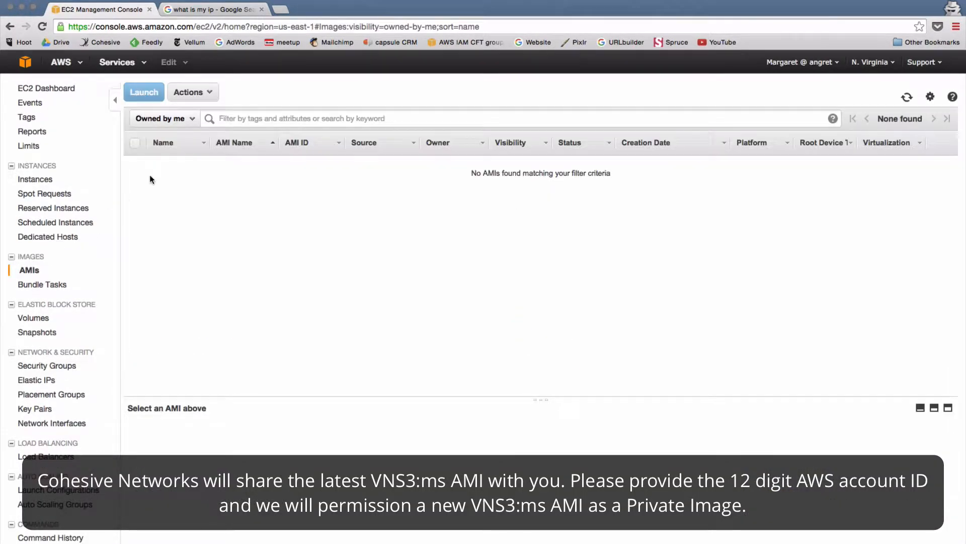
click(178, 124)
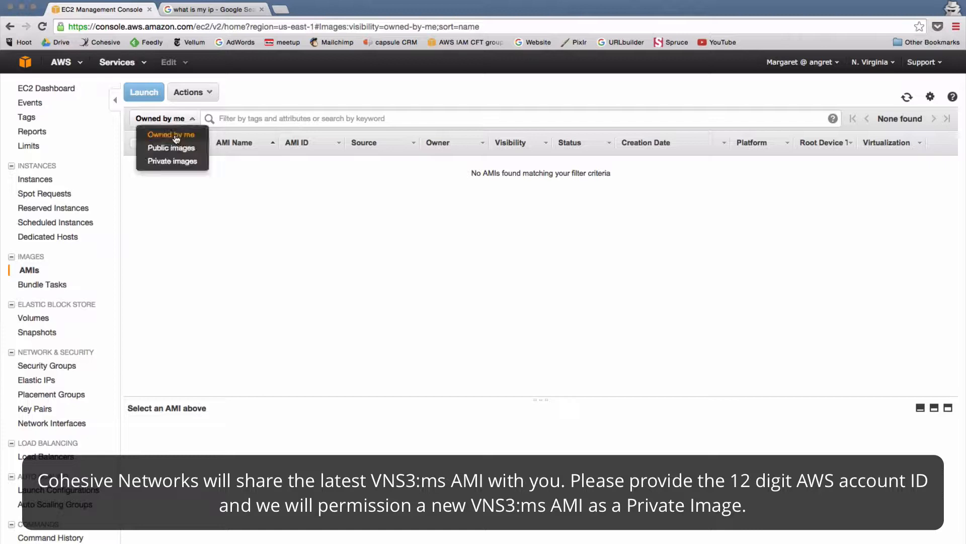
click(171, 162)
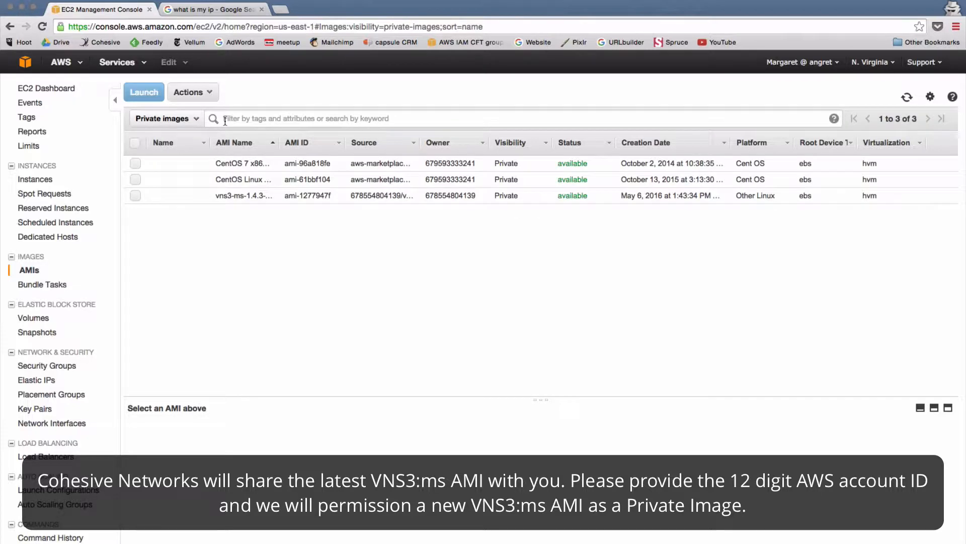
click(180, 193)
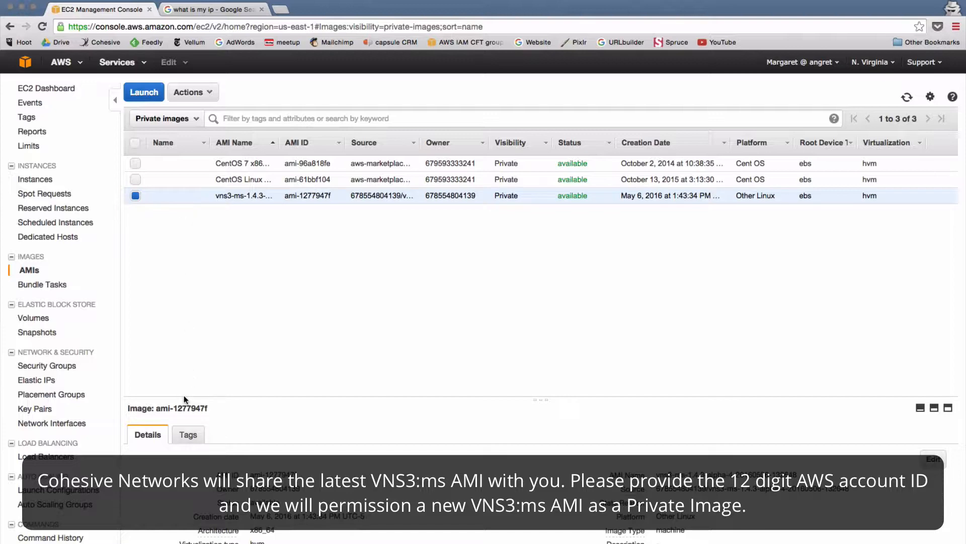
drag(181, 396, 173, 212)
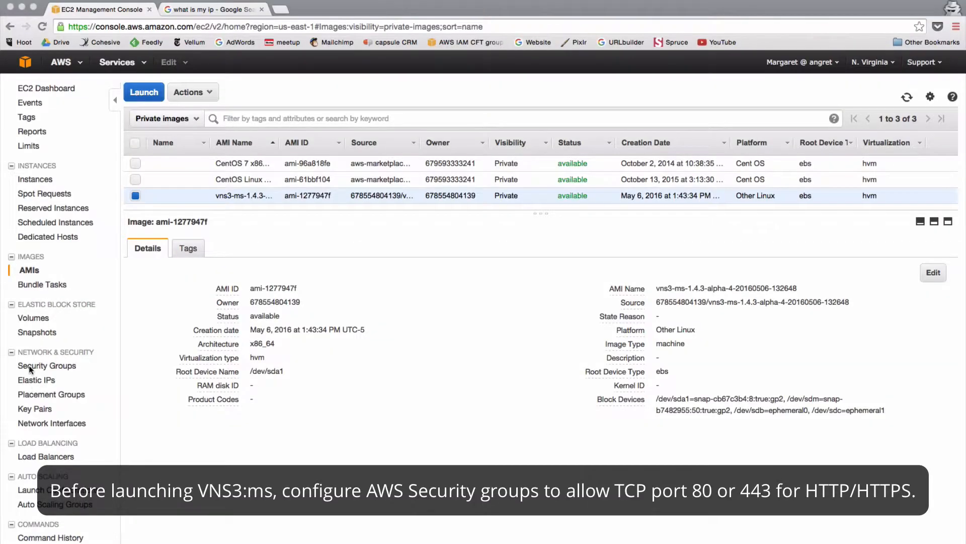
Start editing the inbound rules of the DEMO security group.
click(39, 371)
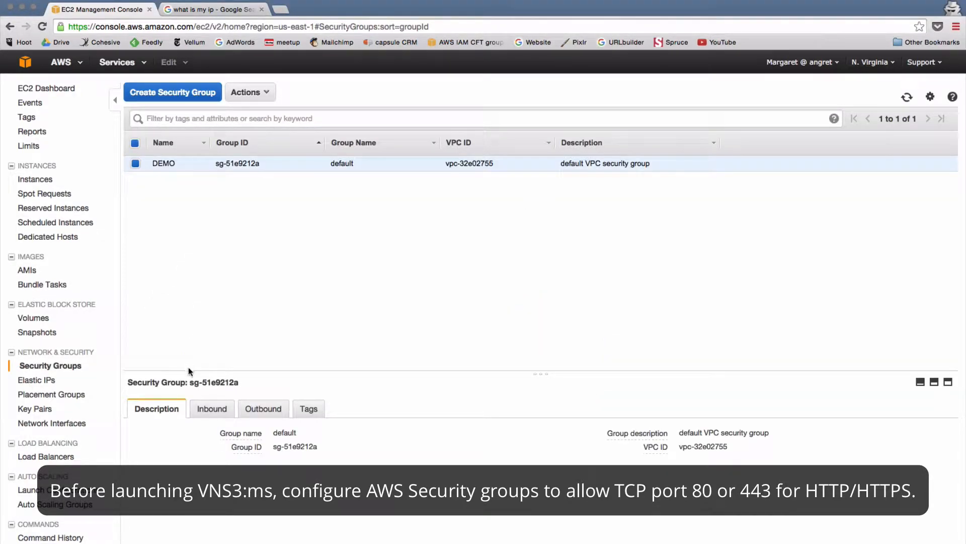
drag(189, 372, 193, 172)
click(218, 211)
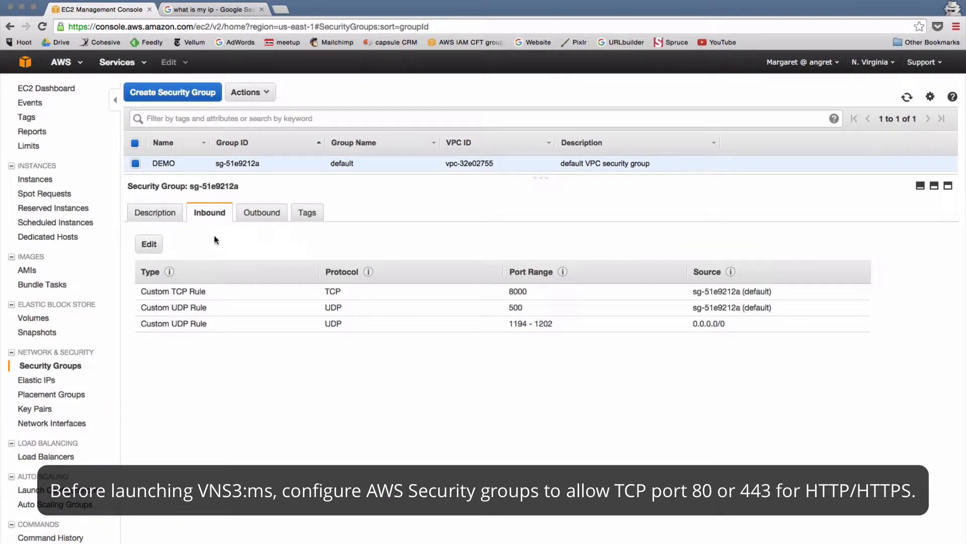
click(149, 244)
Add and save a custom TCP rule for port 443 from My IP, then return to AMIs.
click(272, 380)
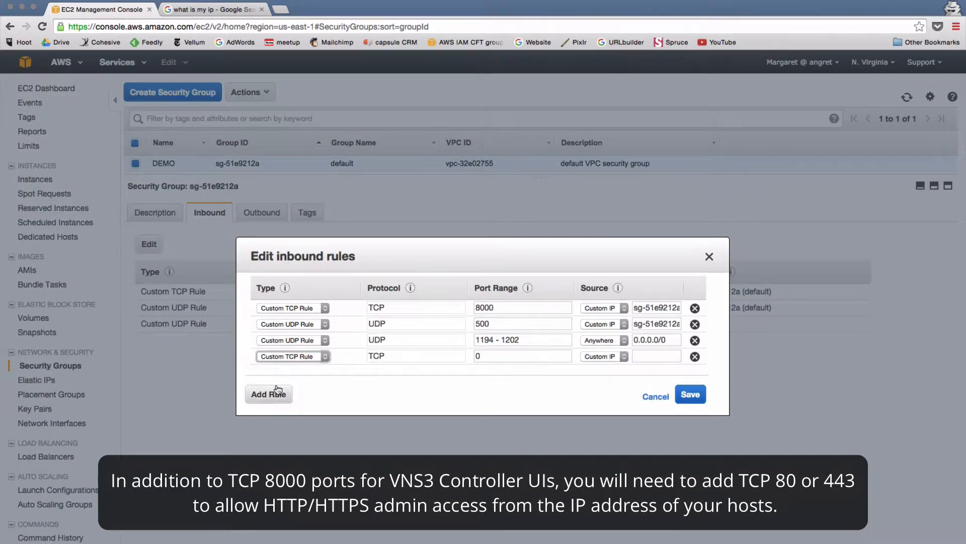
click(282, 360)
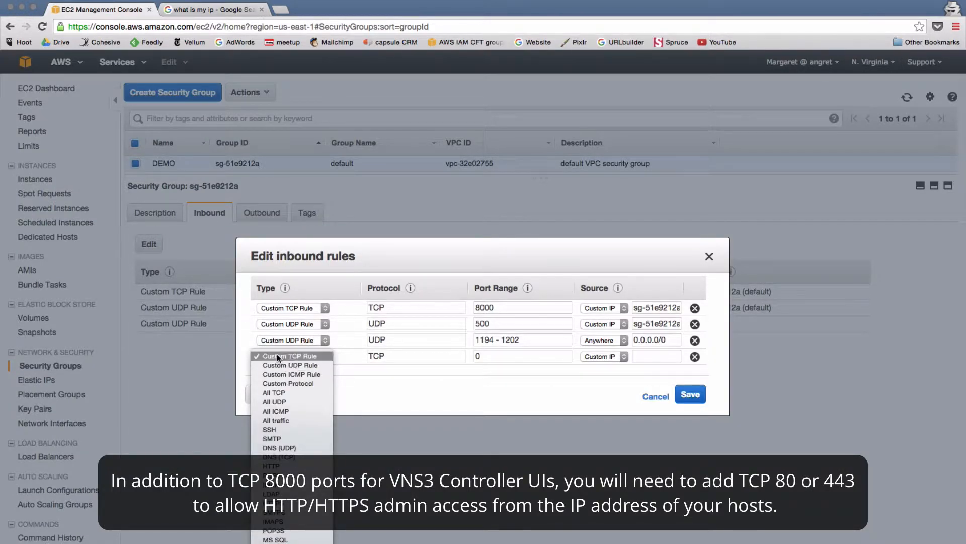
click(277, 353)
double_click(477, 356)
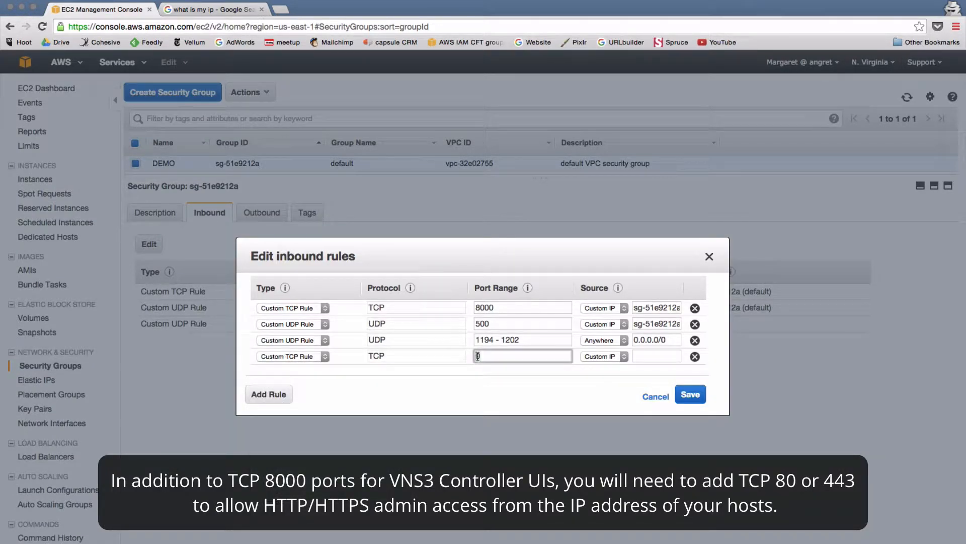
text(44)
text(3)
click(620, 356)
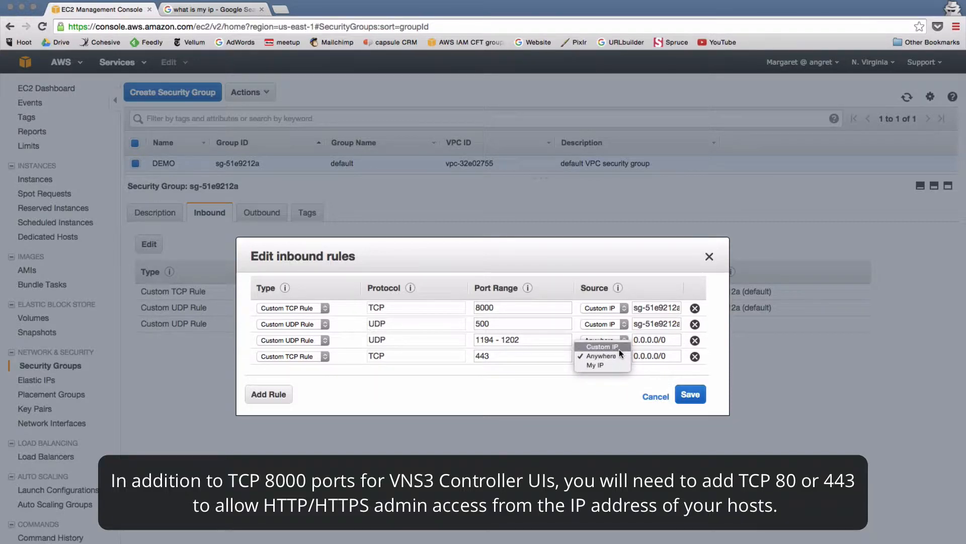
click(611, 364)
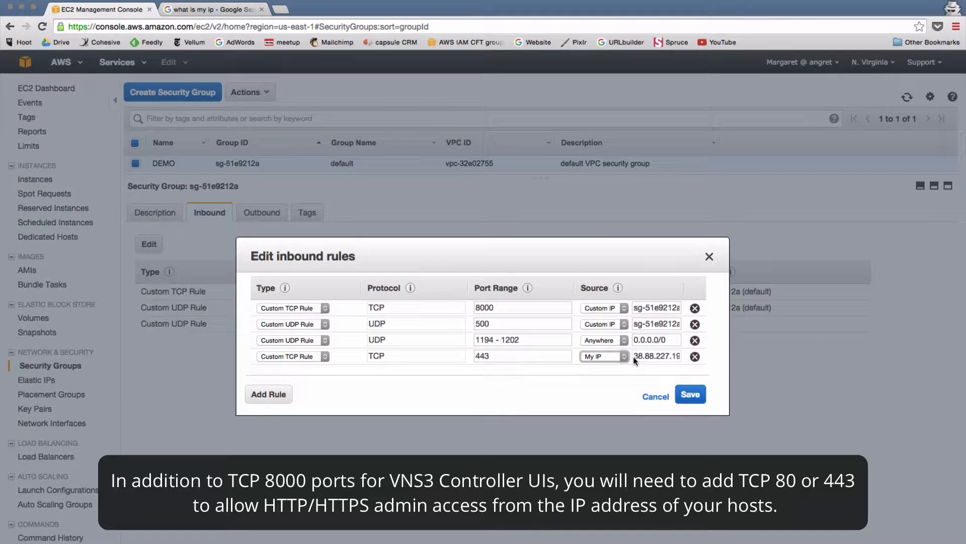
click(690, 395)
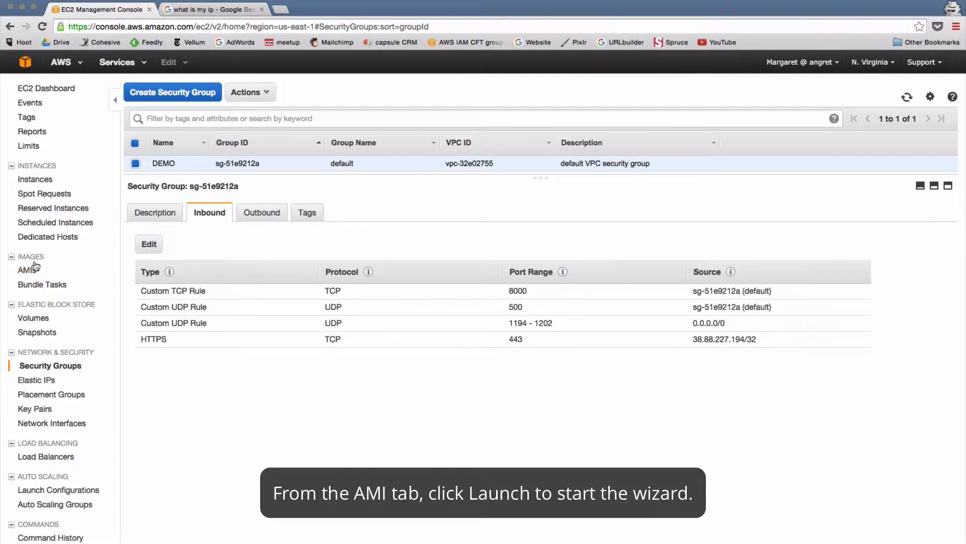
click(29, 270)
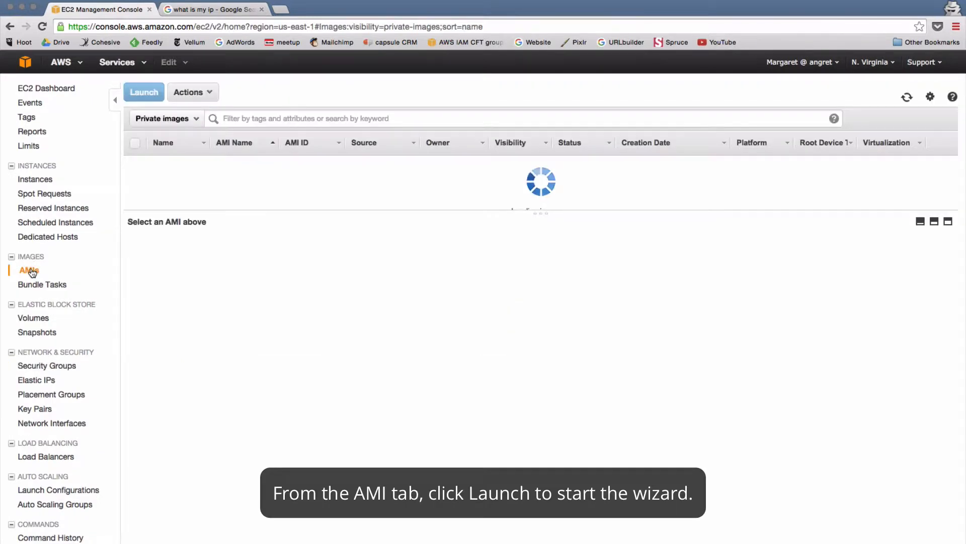
Launch the vns3-ms image as t2.small and advance past instance details to Add Storage.
click(176, 195)
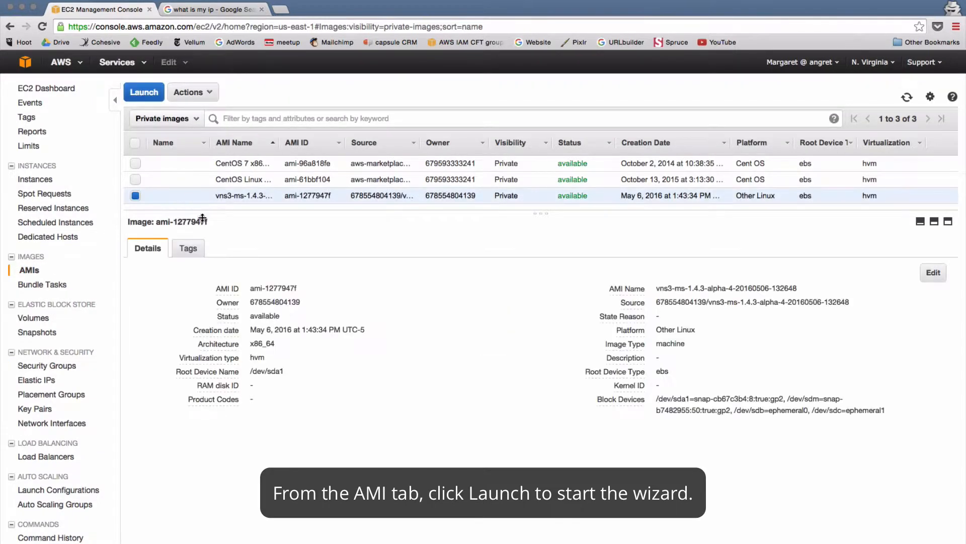
click(144, 92)
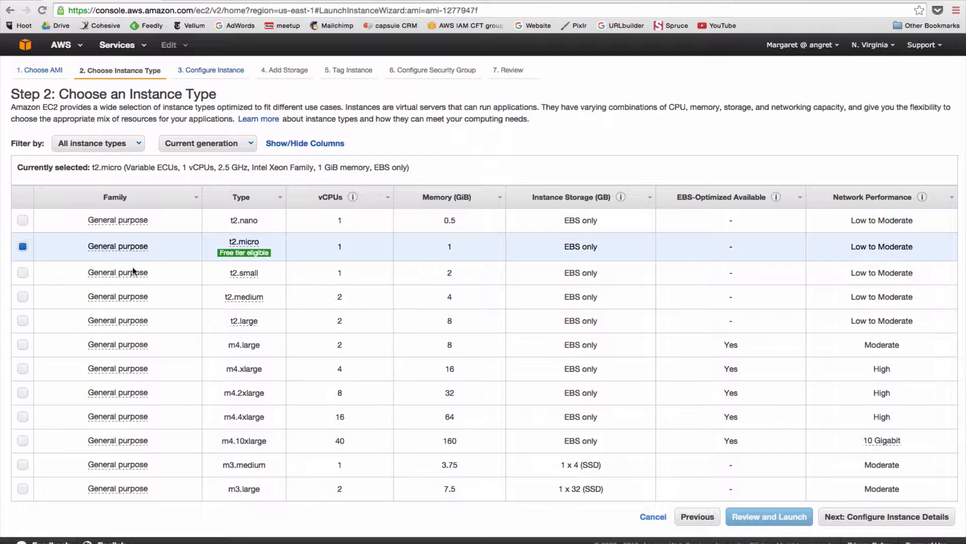
click(168, 279)
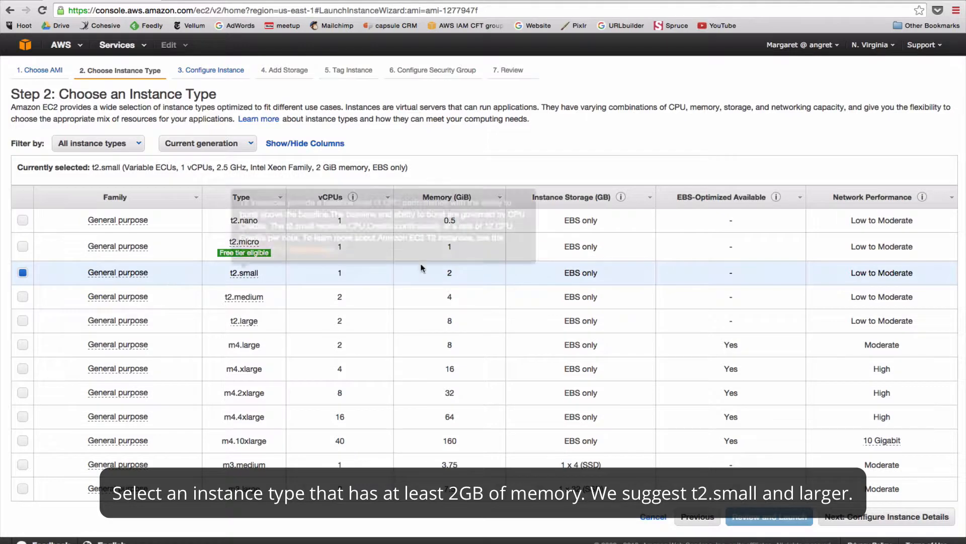
click(849, 524)
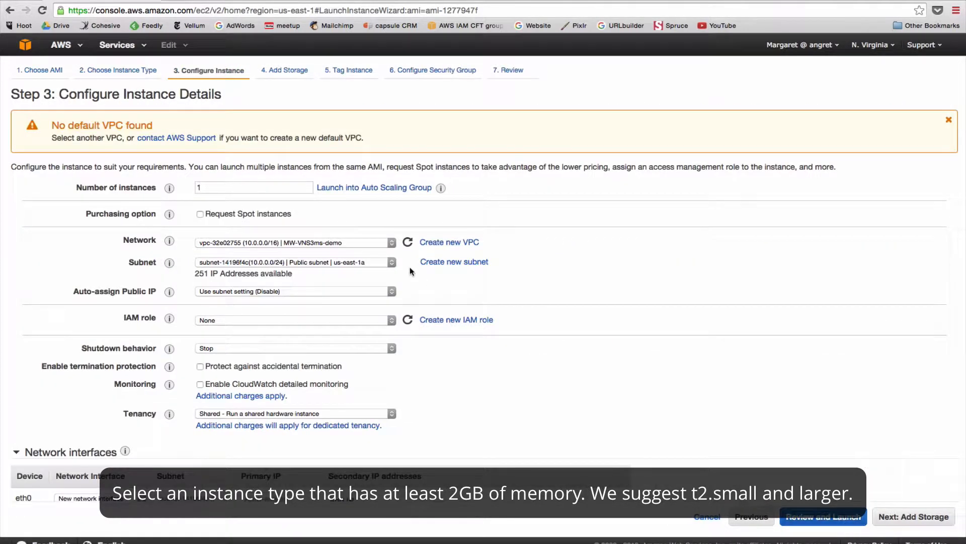
click(237, 242)
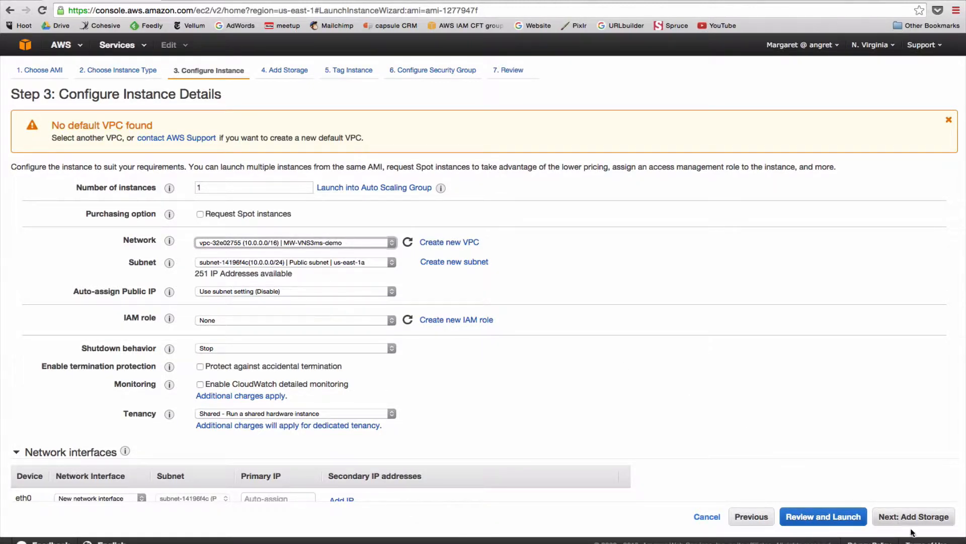
click(901, 518)
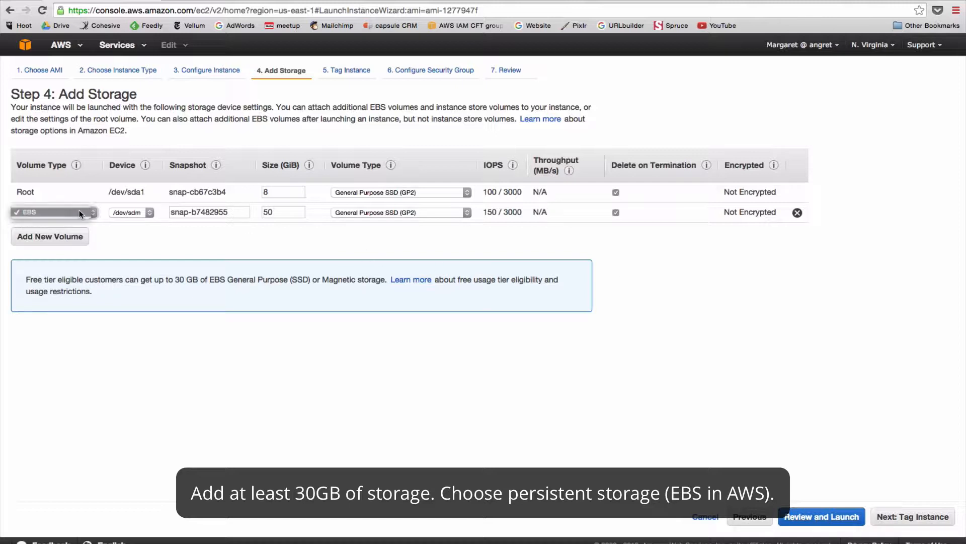
Tag the instance Name 'mw-demo', choose existing group sg-51e9212a, and continue to Review.
click(892, 522)
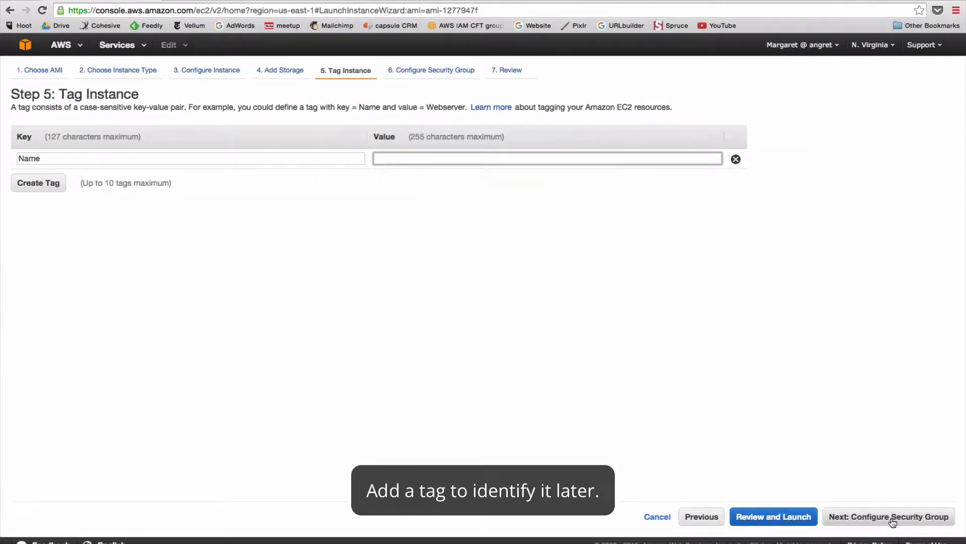
text(mw-demo)
click(919, 518)
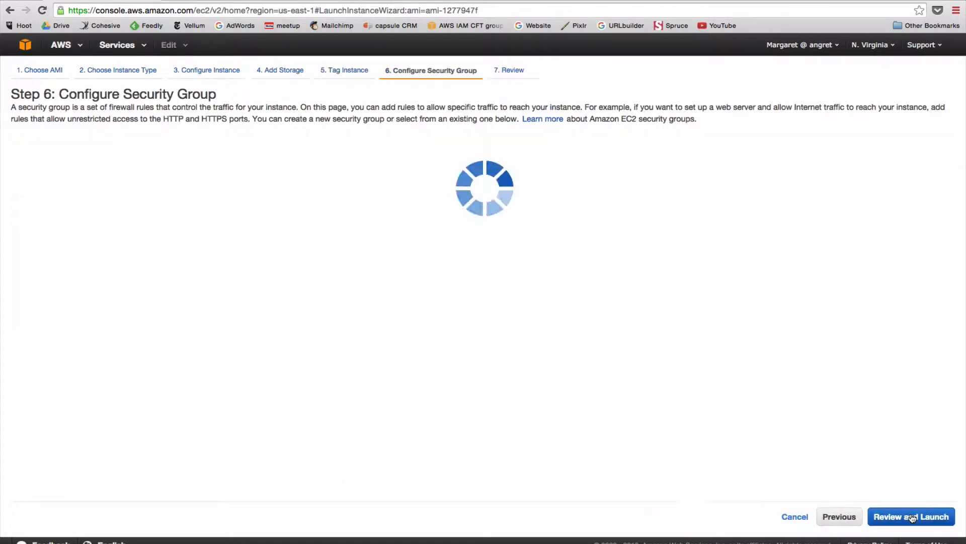
click(271, 150)
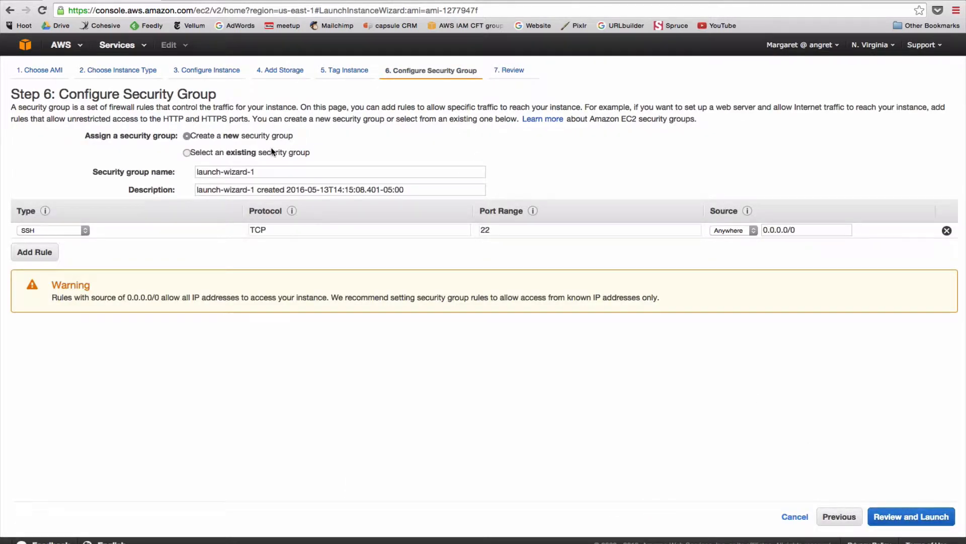
click(239, 201)
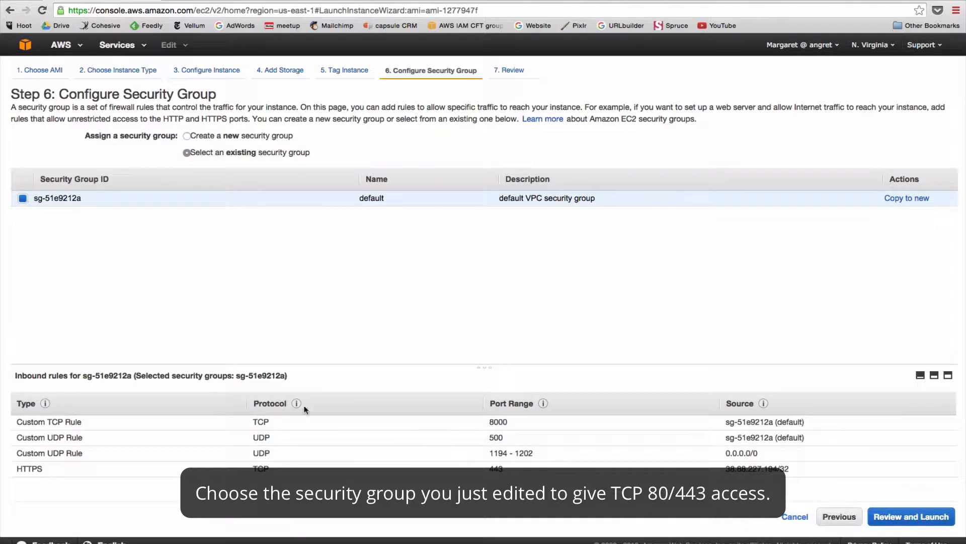
click(889, 519)
click(797, 342)
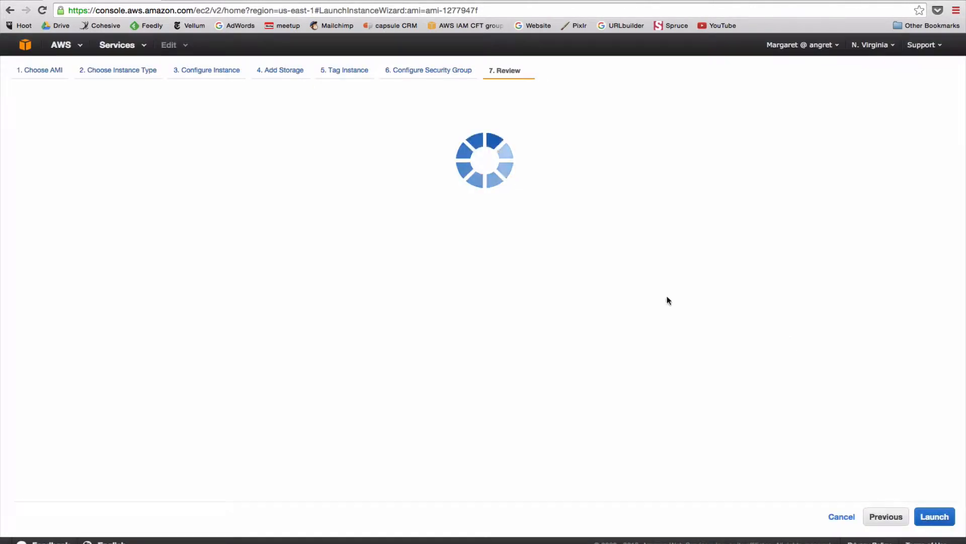
Launch mw-demo without a key pair and view it pending in the Instances list.
click(934, 517)
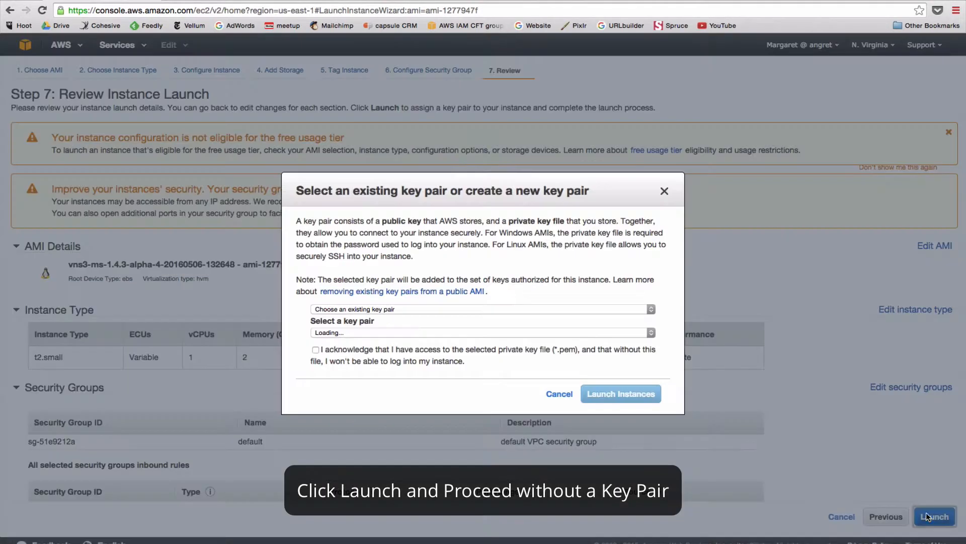
click(510, 307)
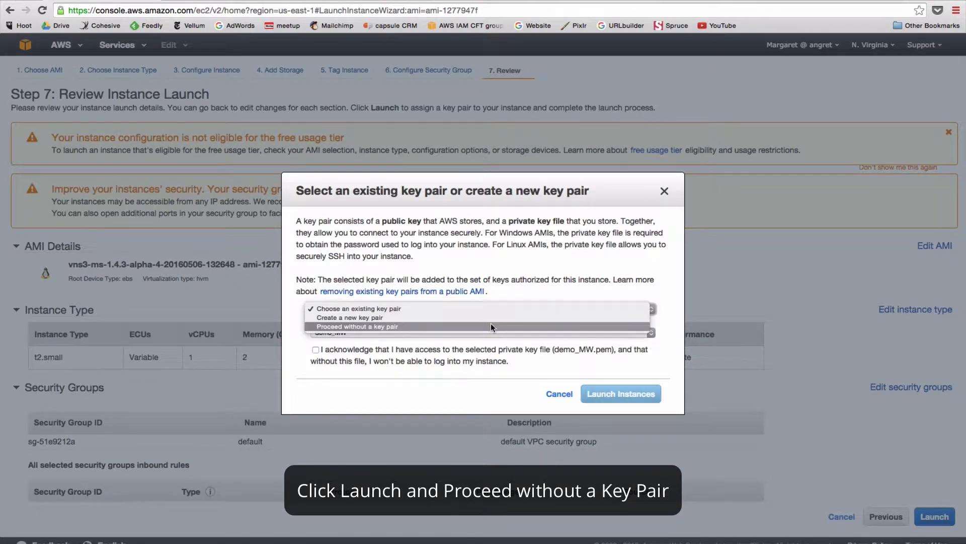
click(491, 326)
click(395, 322)
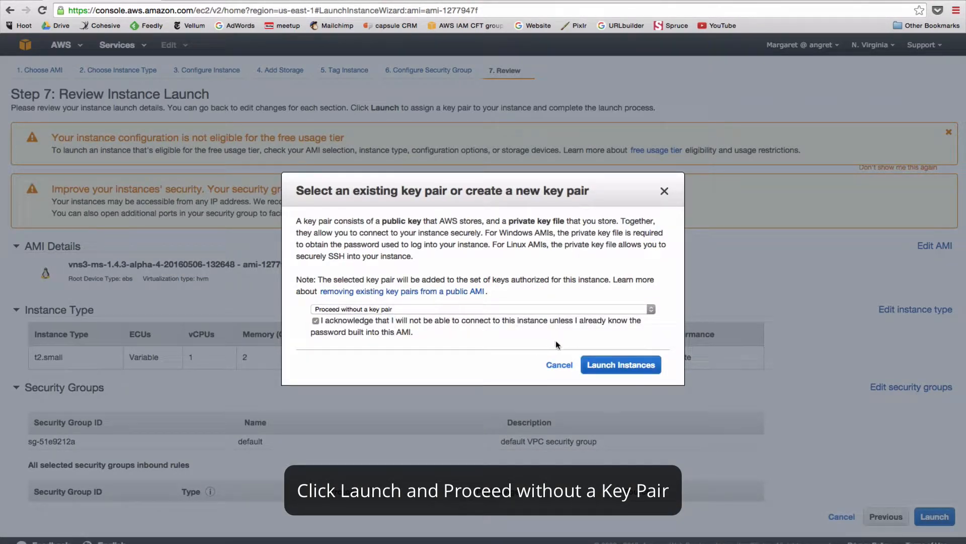
click(601, 373)
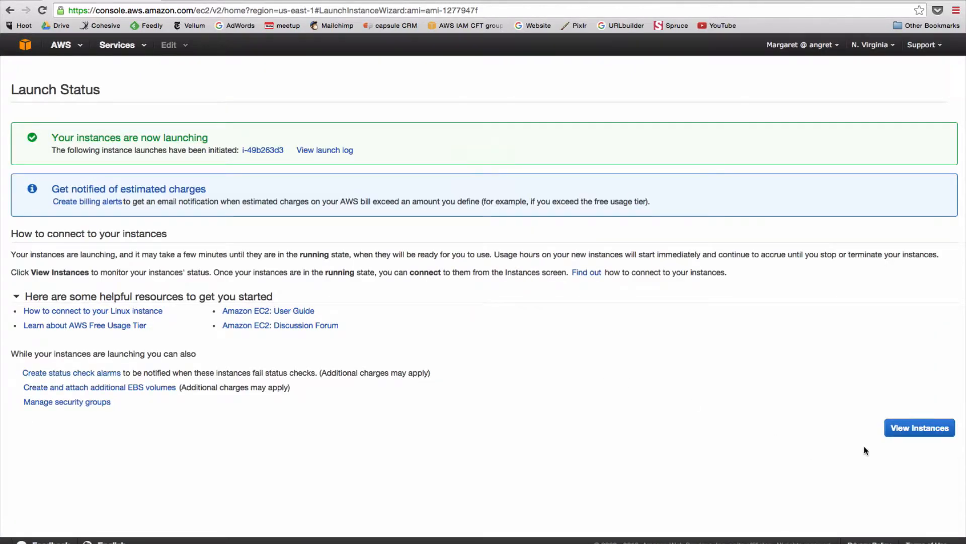
click(893, 430)
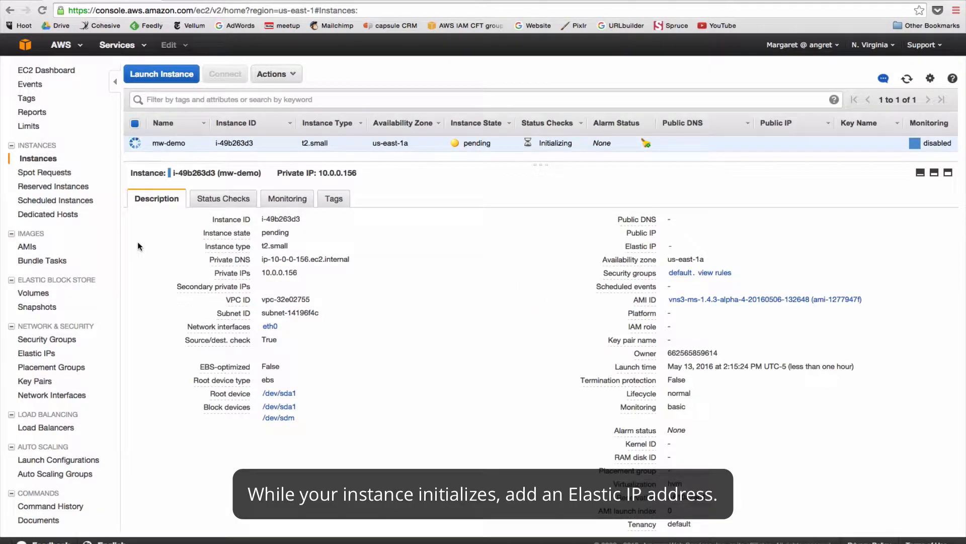
Allocate a new Elastic IP address, 52.86.8.216.
click(37, 354)
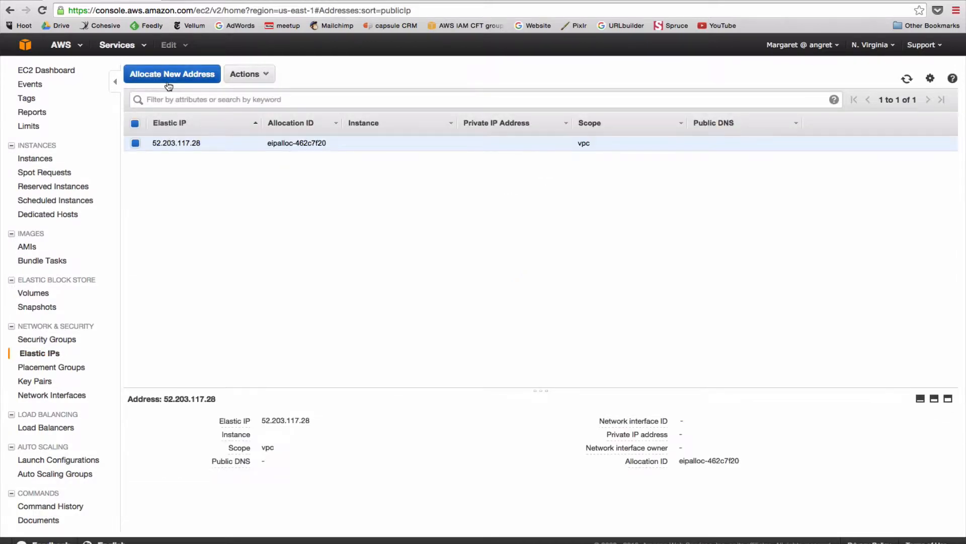
click(168, 76)
click(535, 322)
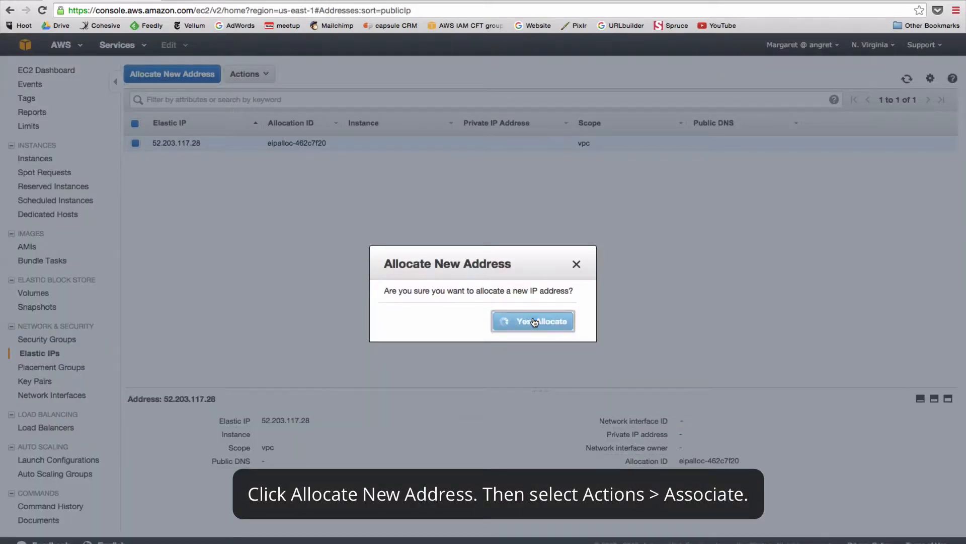
click(569, 334)
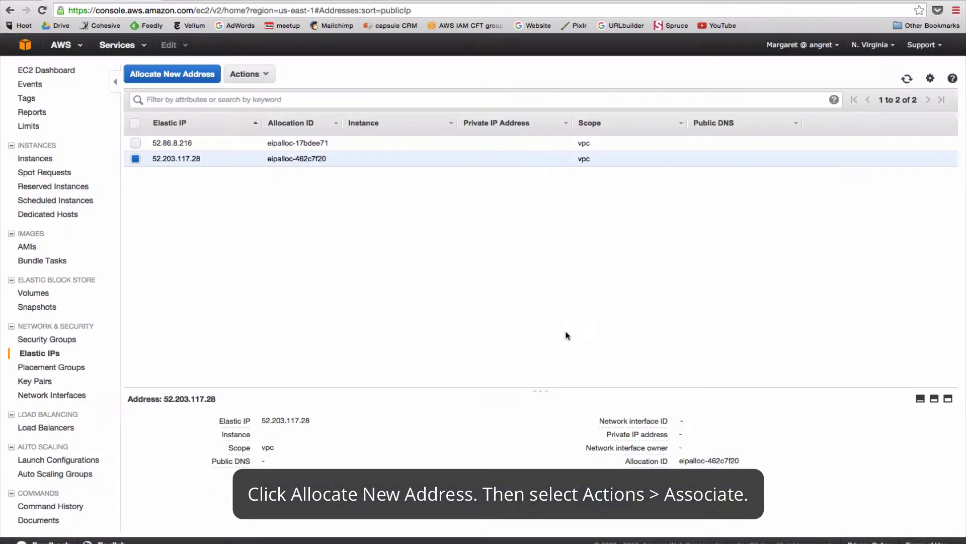
Associate 52.86.8.216 with instance i-49b263d3.
click(228, 144)
click(261, 75)
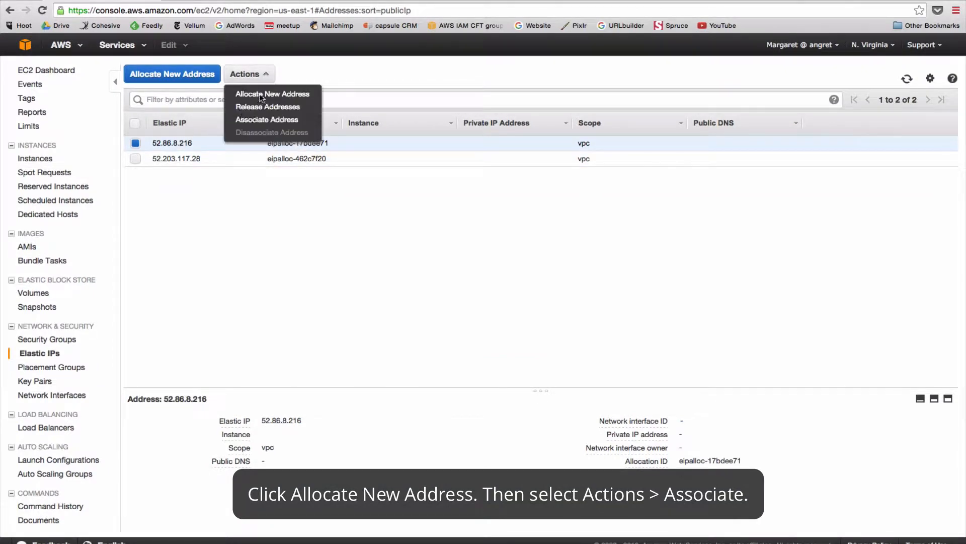
click(262, 121)
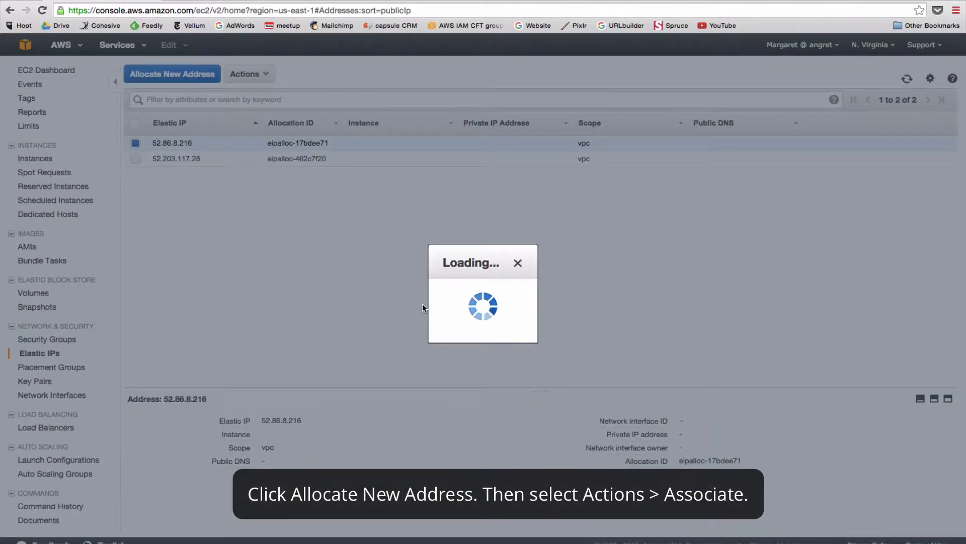
click(450, 223)
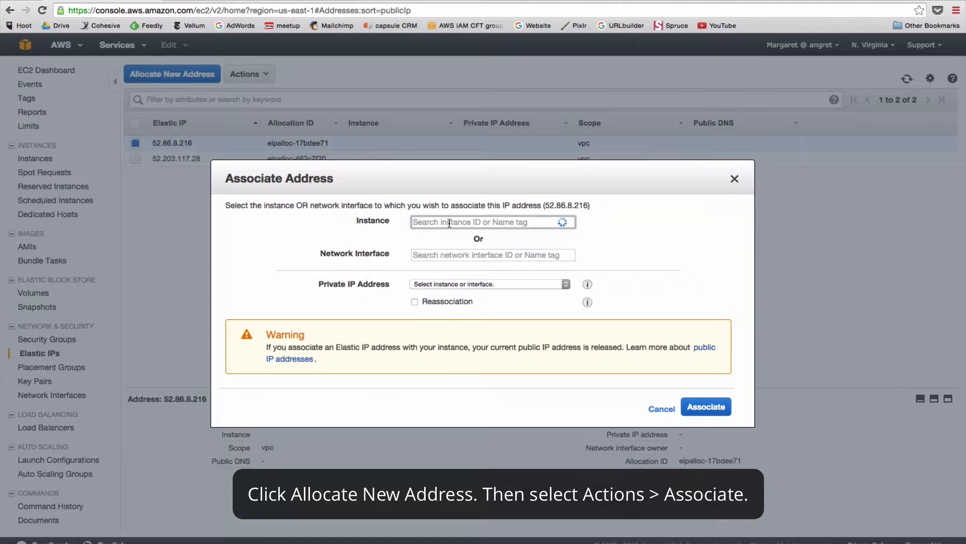
click(447, 236)
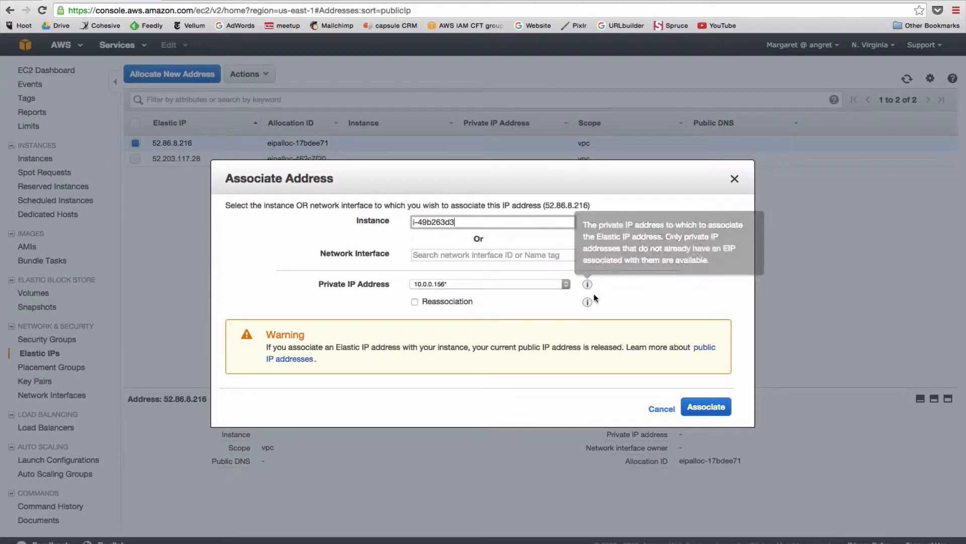
click(706, 407)
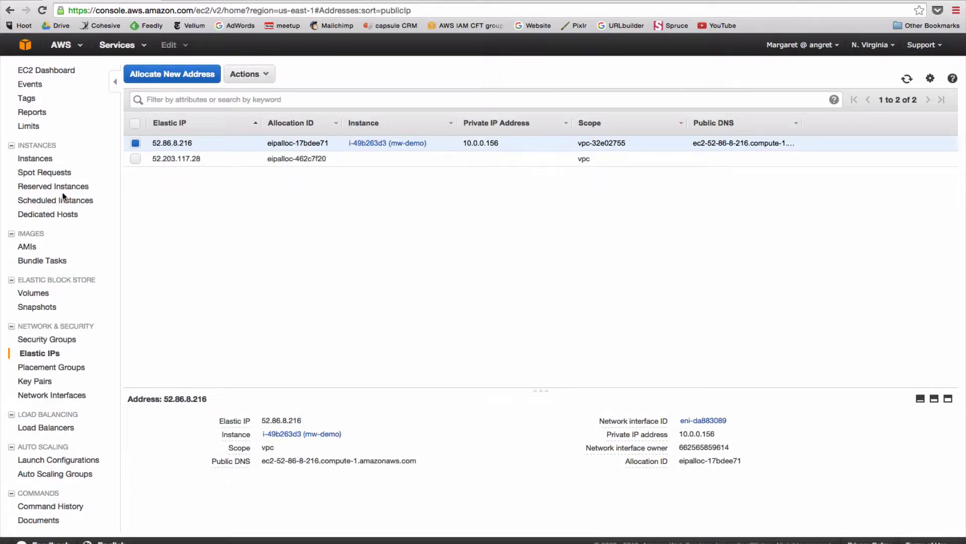
Copy the mw-demo instance's Public DNS name and open a private browser window.
click(39, 158)
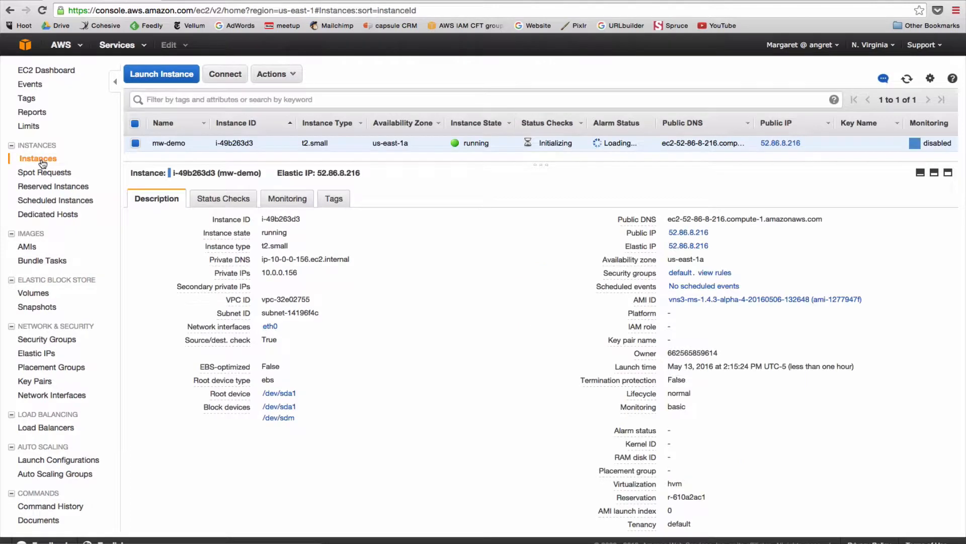
click(168, 202)
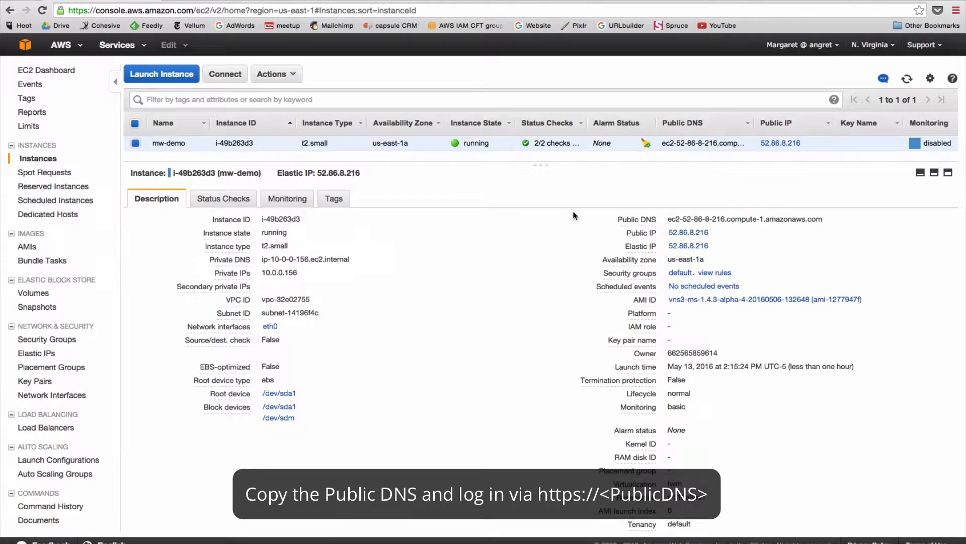
drag(669, 218, 829, 223)
key(ctrl+c)
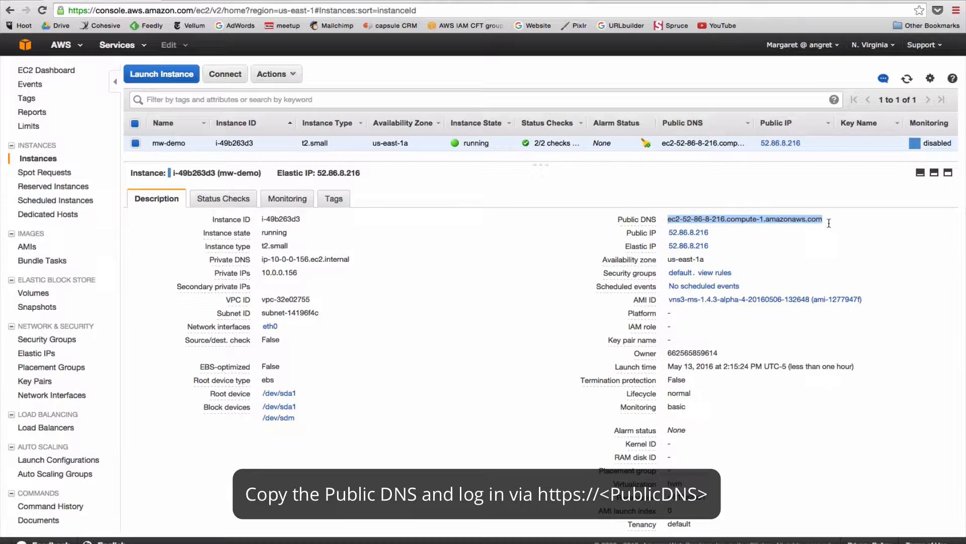
key(ctrl+shift+n)
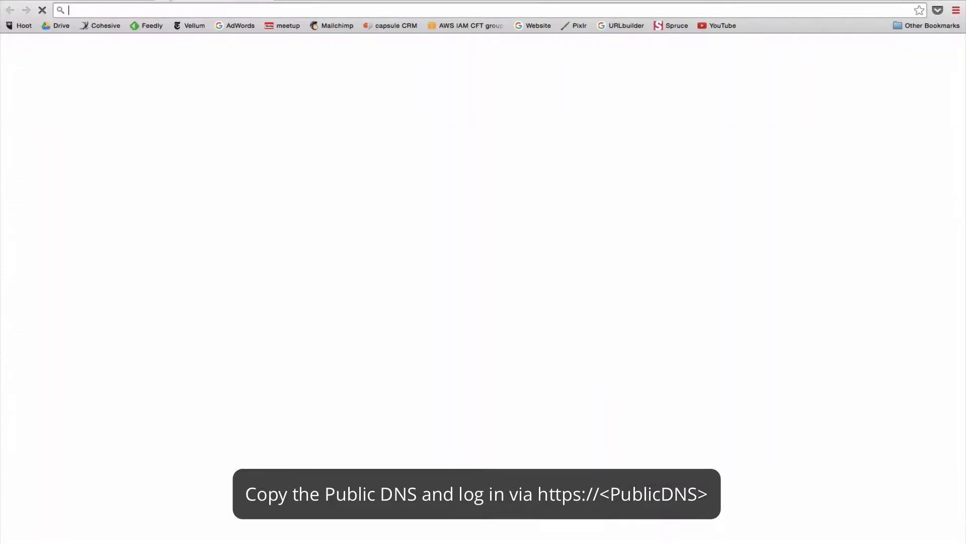
text(https://)
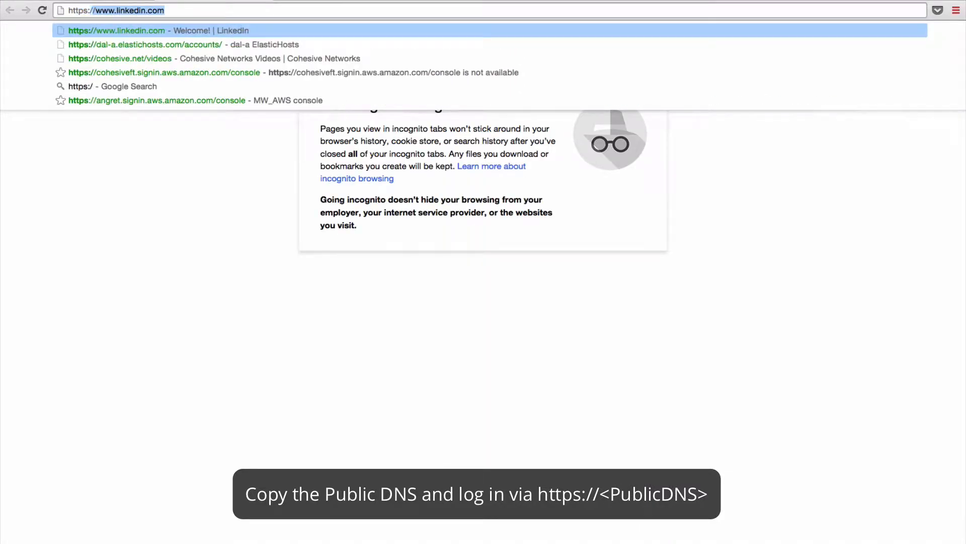
key(ctrl+v)
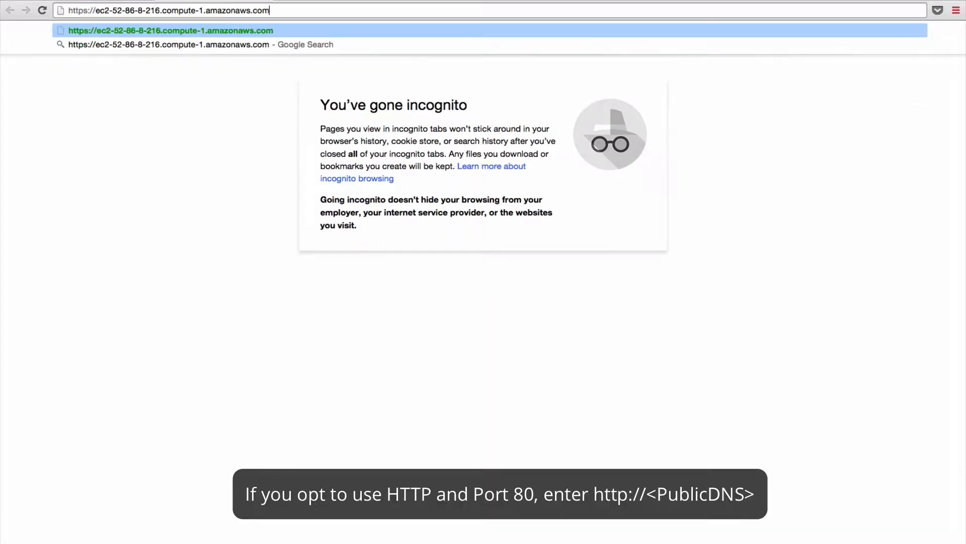
key(Return)
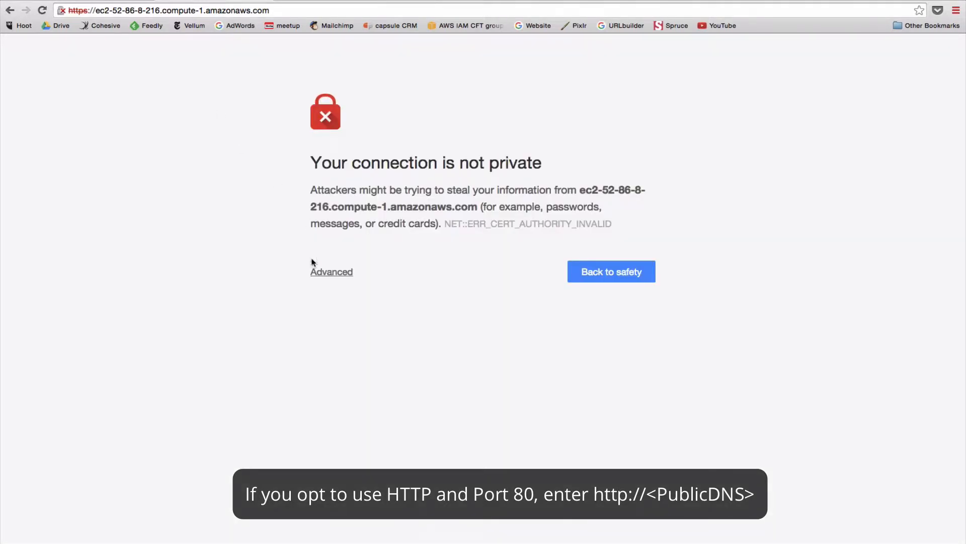
click(322, 273)
click(341, 396)
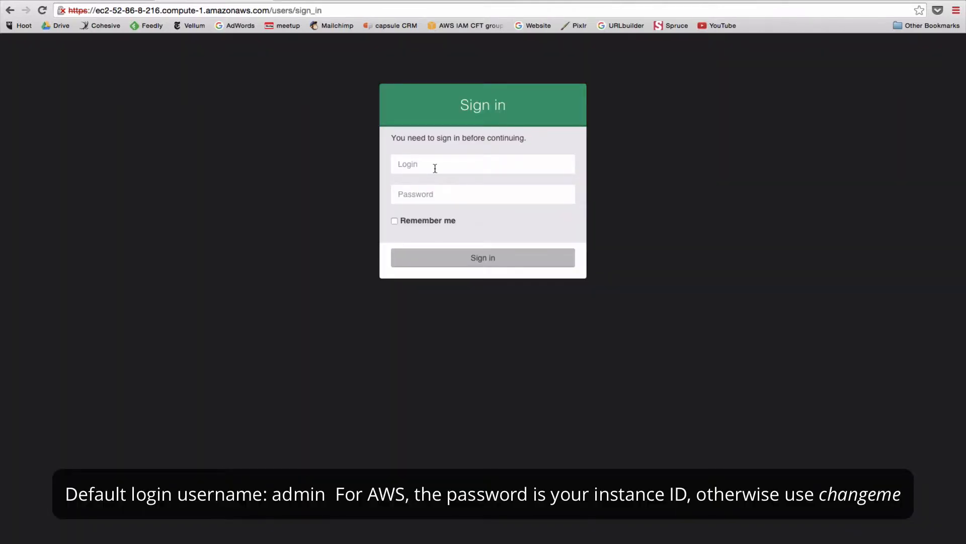
Sign in as admin using the instance ID as the password.
click(436, 168)
text(admin)
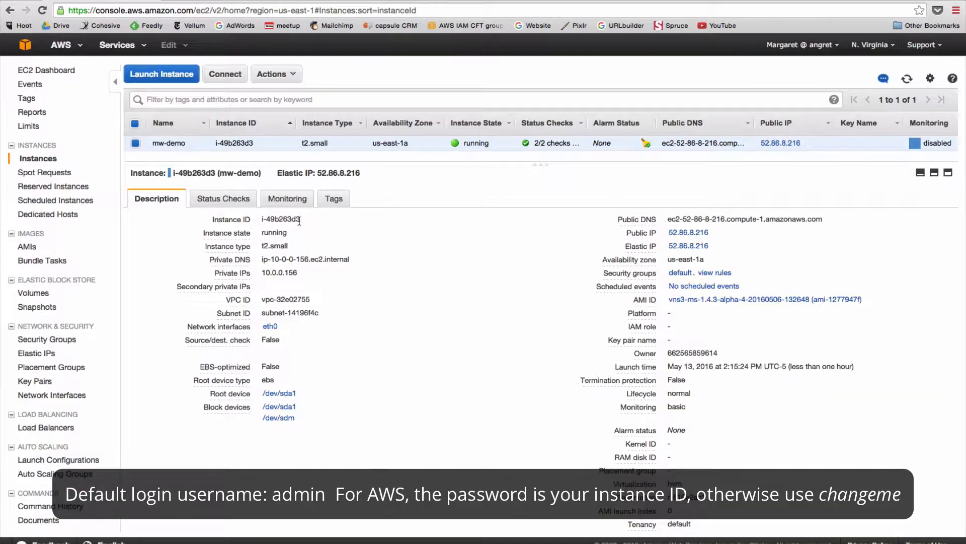
drag(301, 220, 250, 220)
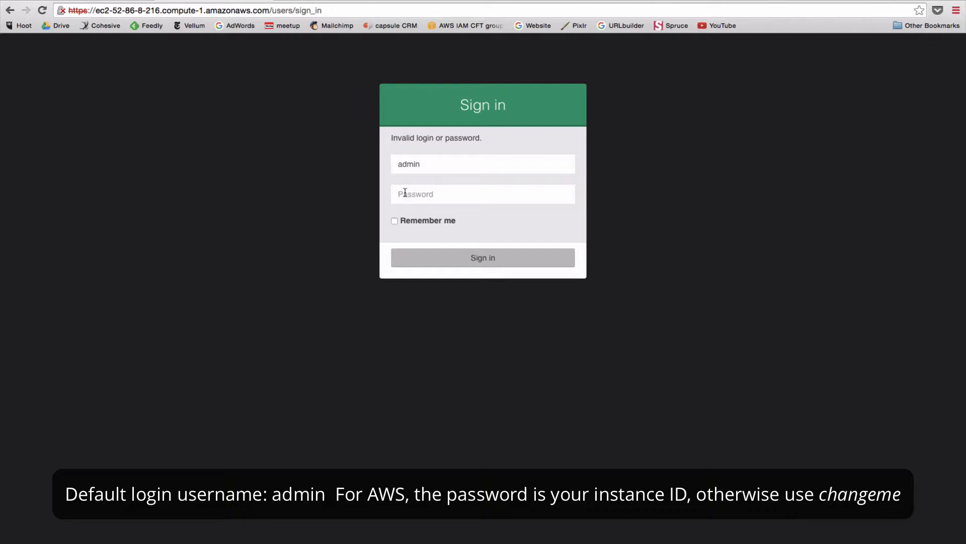
click(406, 193)
key(super+v)
key(Return)
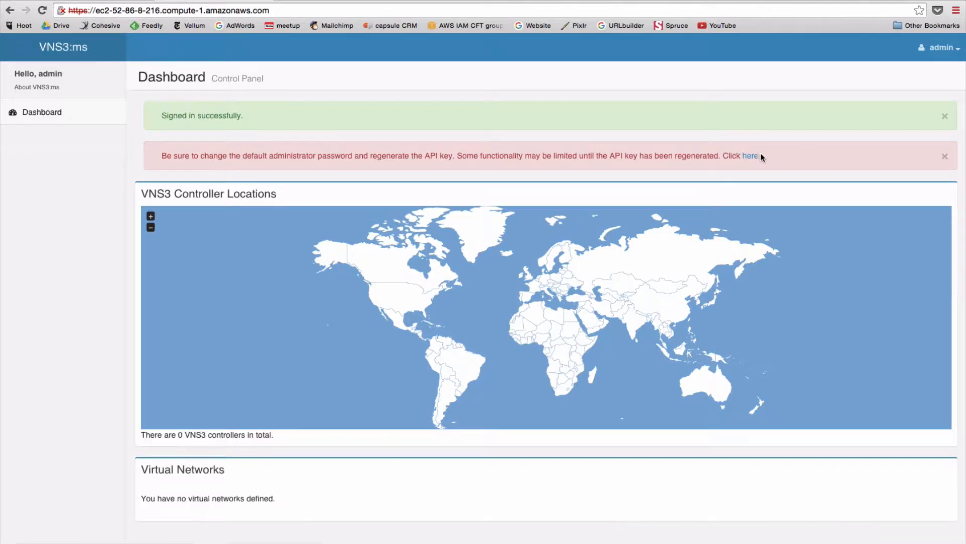
Change the admin password from the instance ID to a new one, then regenerate the API key.
click(750, 156)
click(608, 199)
key(super+v)
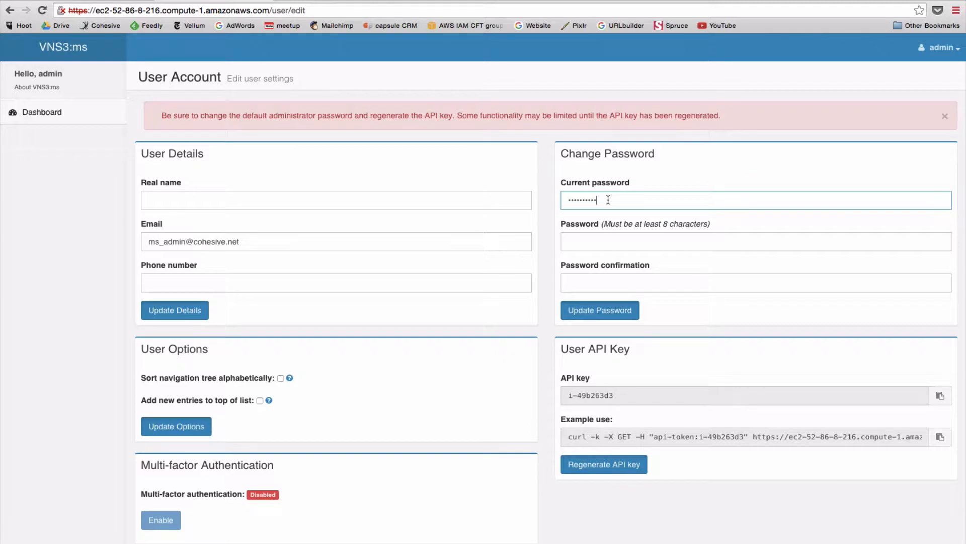
click(591, 240)
text(********)
key(Tab)
text(********)
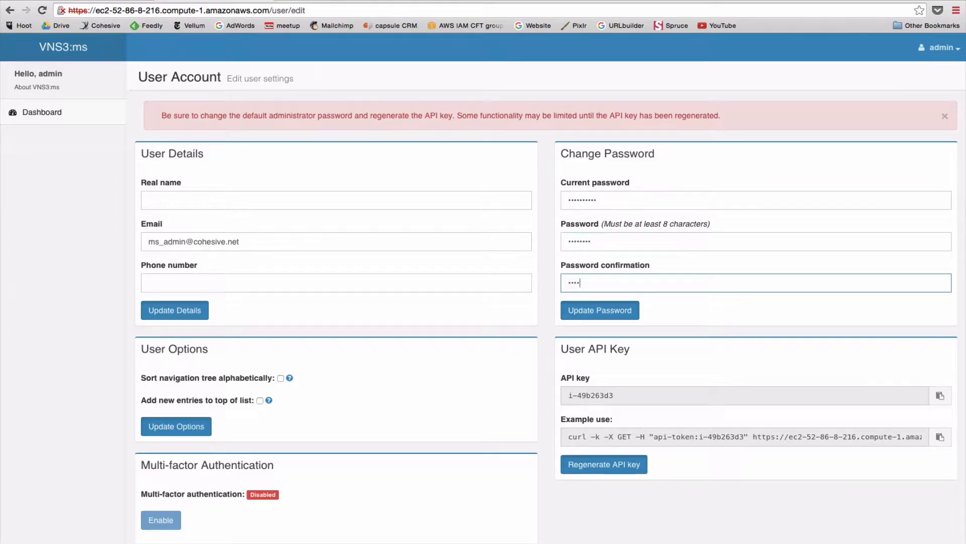
click(599, 313)
scroll(599, 322, down, 1)
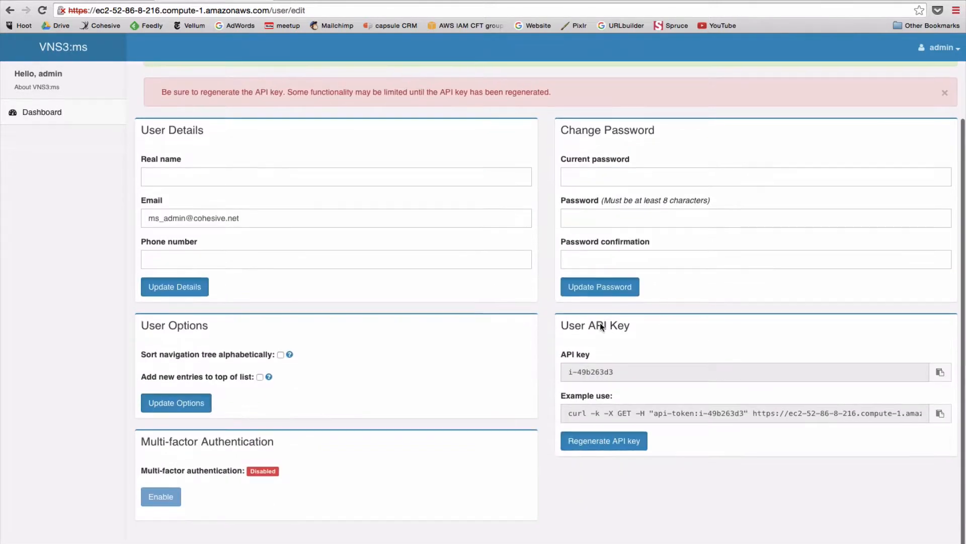
click(591, 441)
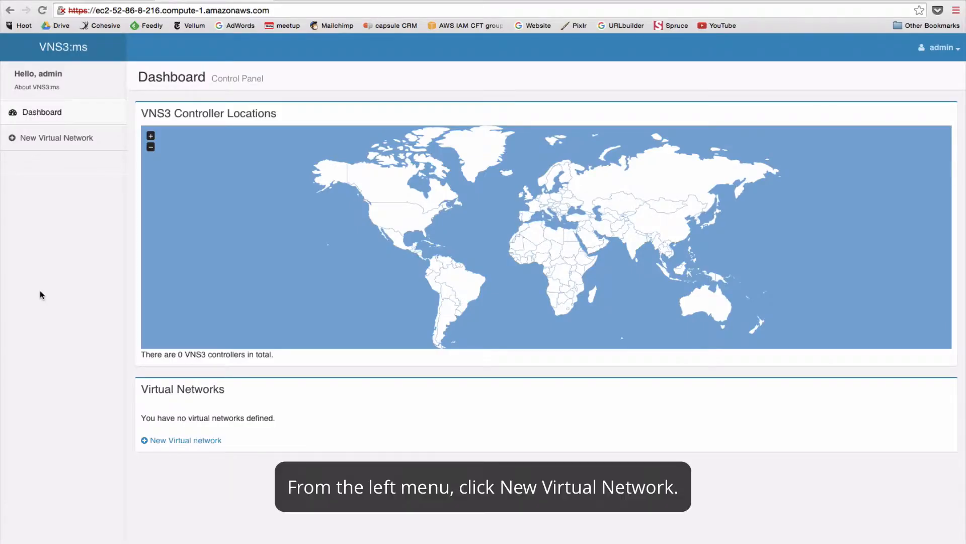
Create a virtual network named 'Customer A' with description 'Network in AWS for Customer A'.
click(53, 141)
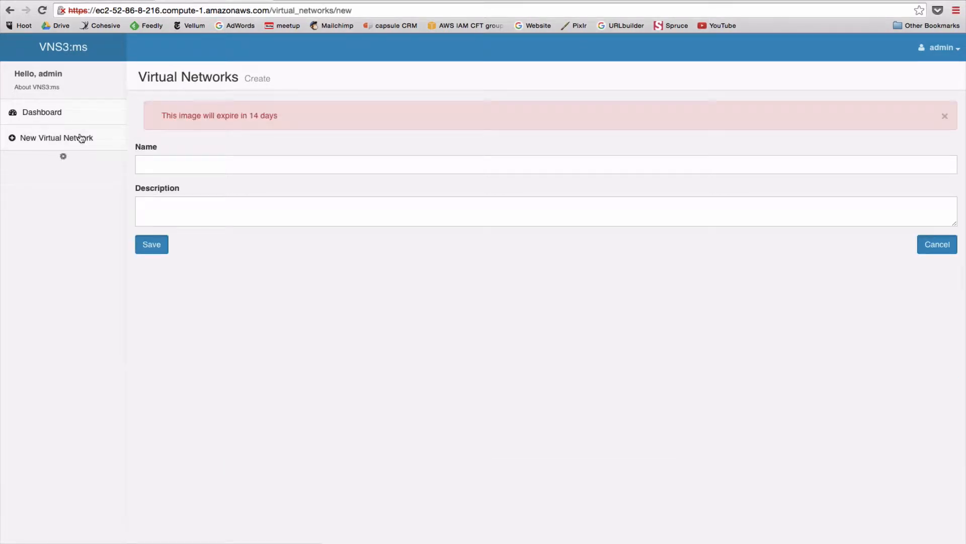
click(155, 167)
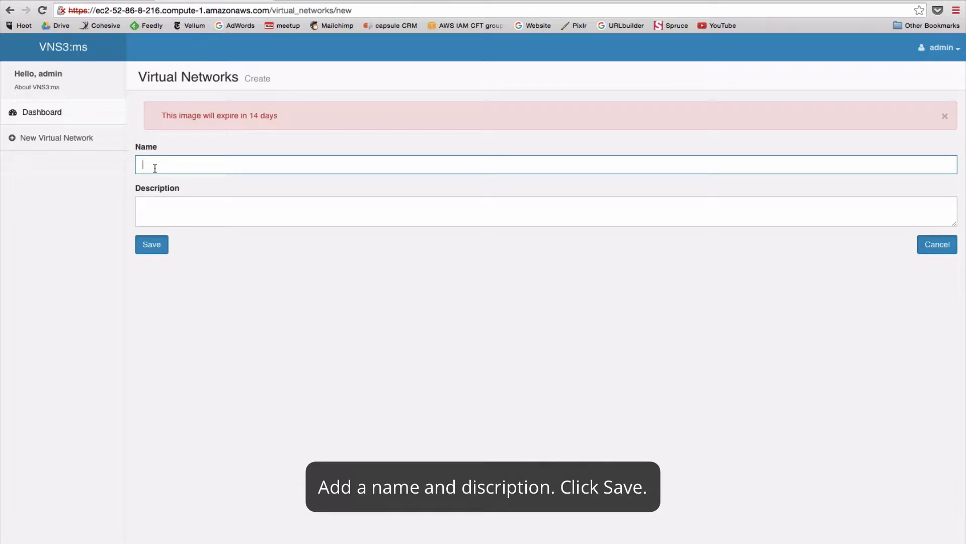
text(Customer A)
key(Tab)
text(Network in)
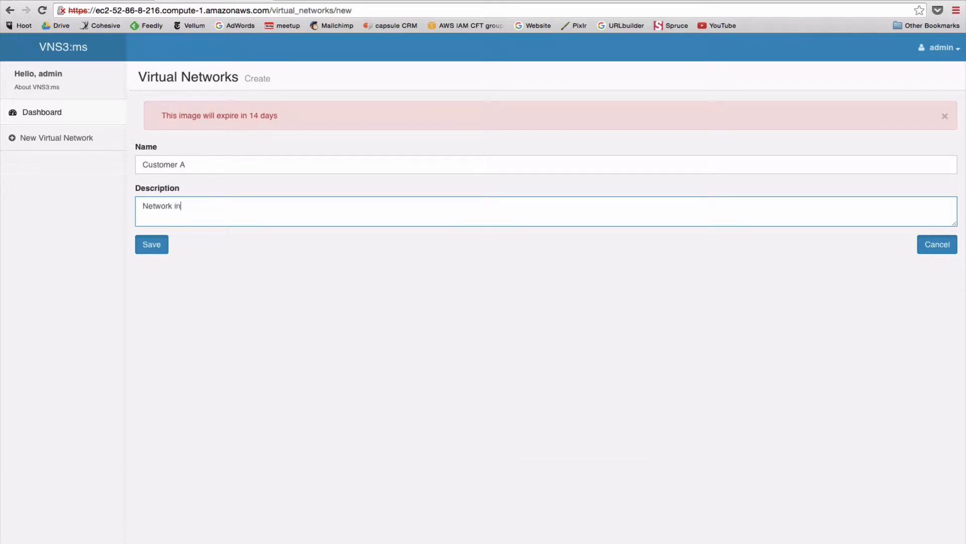
text( AWS for Customer A)
click(151, 244)
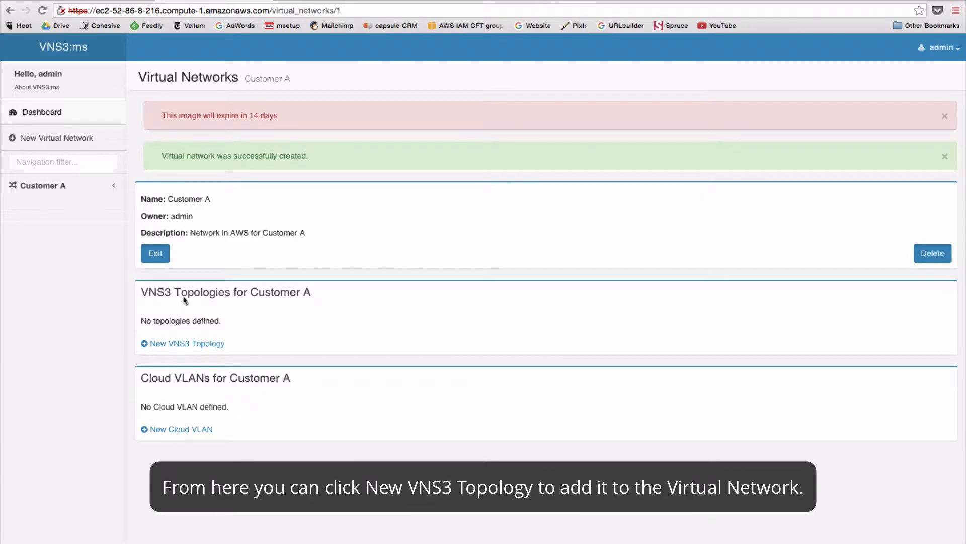
Save Topology A, described 'Topology for VNS3 customer A', then begin a new VNS3 controller.
click(185, 347)
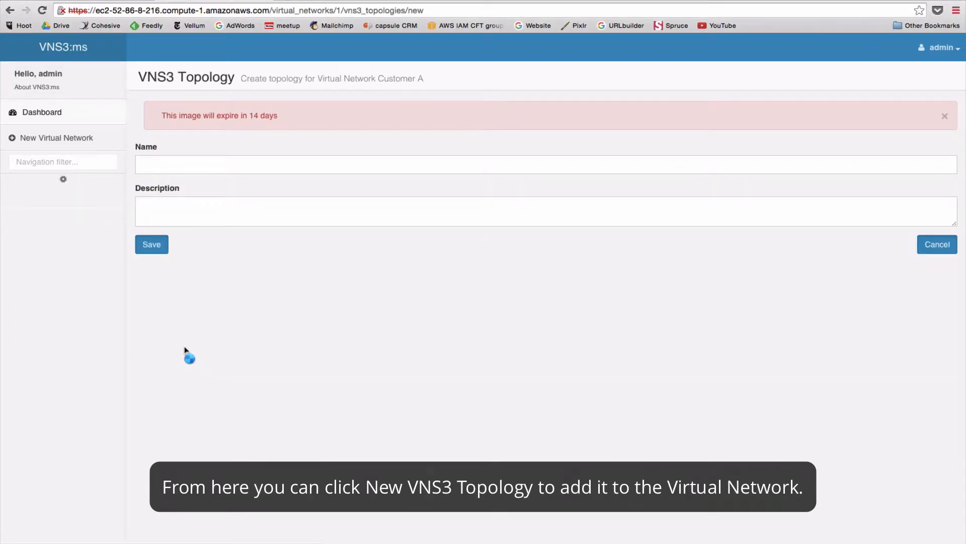
click(145, 163)
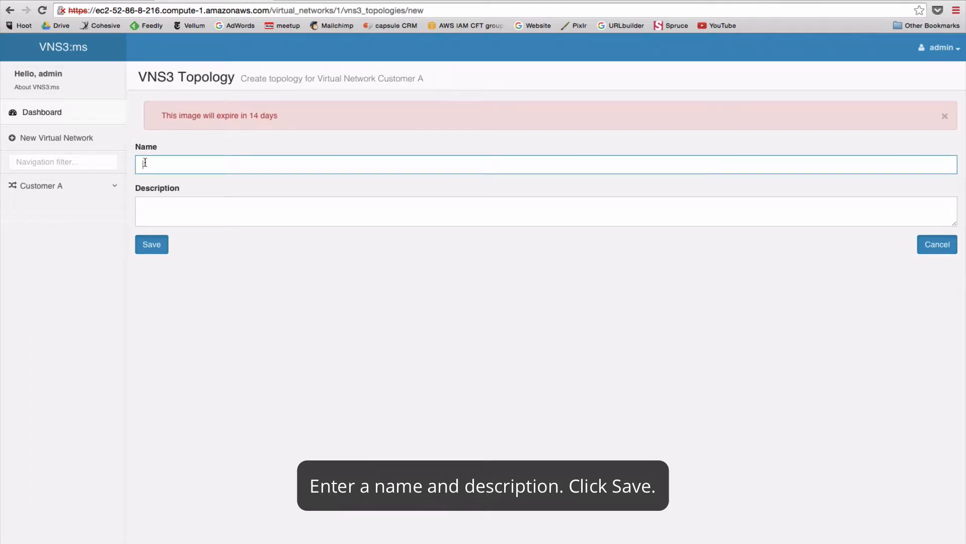
text(Topology A)
key(Tab)
text(TOpo)
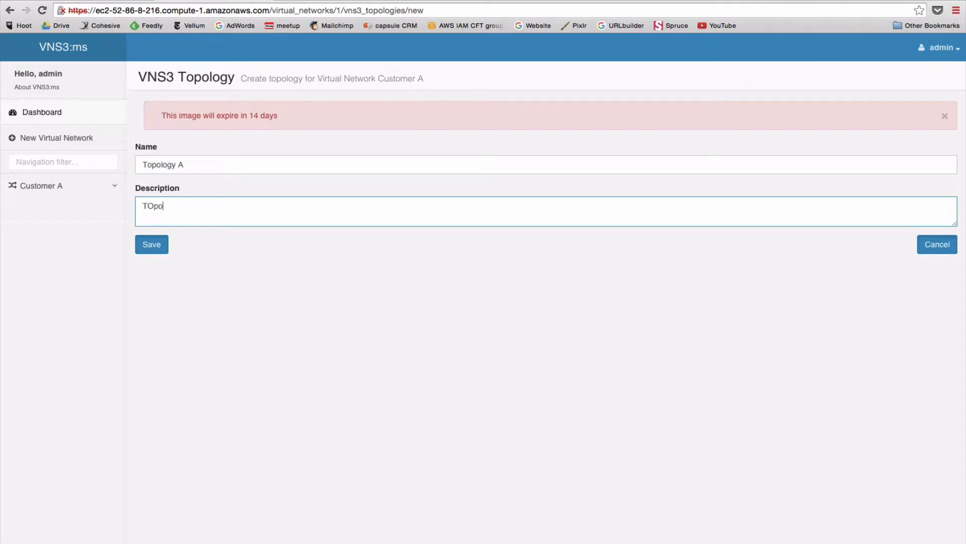
key(BackSpace)
key(BackSpace)
key(BackSpace)
text(opology for VNS3 customer A)
click(151, 251)
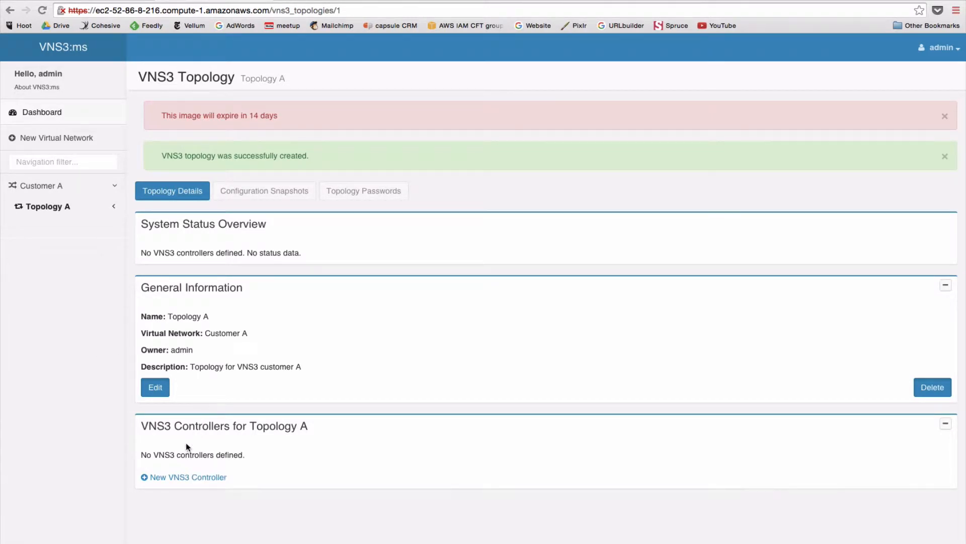
click(185, 478)
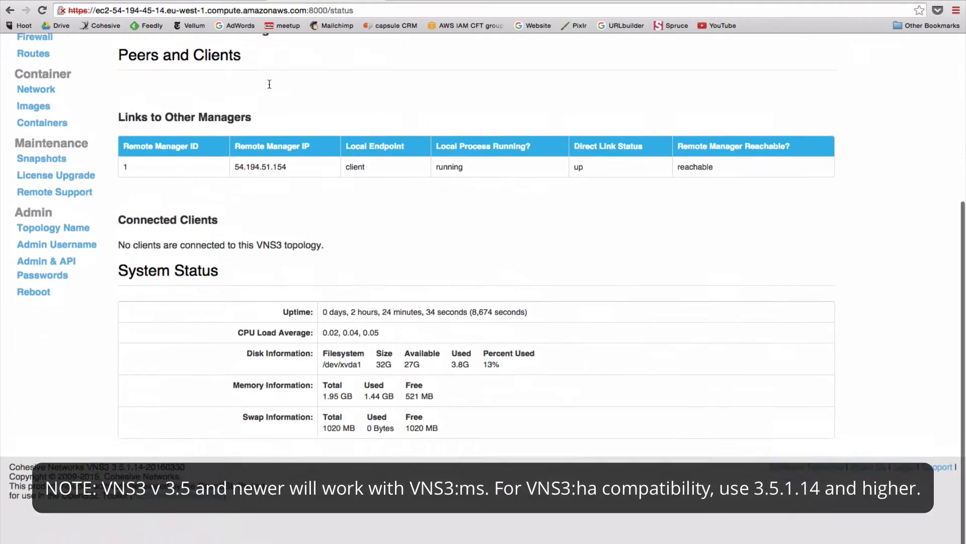
Copy public IP 54.194.45.14 from the status header, then select the new controller's prefilled name.
scroll(115, 518, up, 2)
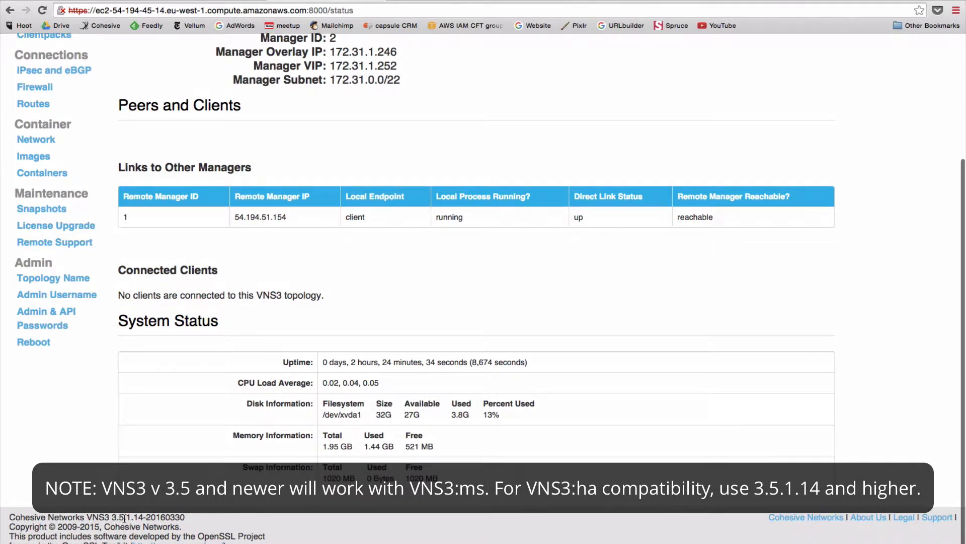
scroll(146, 517, up, 3)
scroll(147, 517, up, 1)
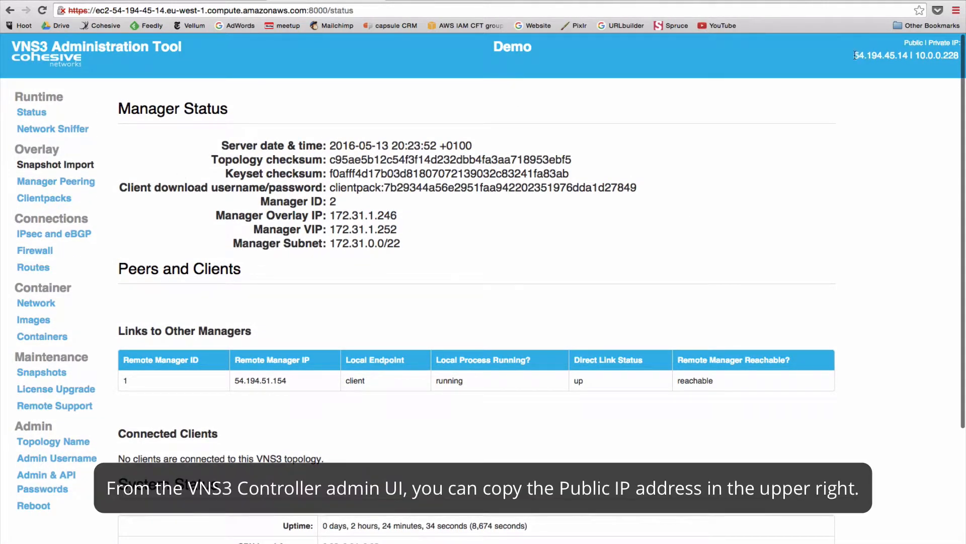
drag(854, 55, 909, 57)
key(super+c)
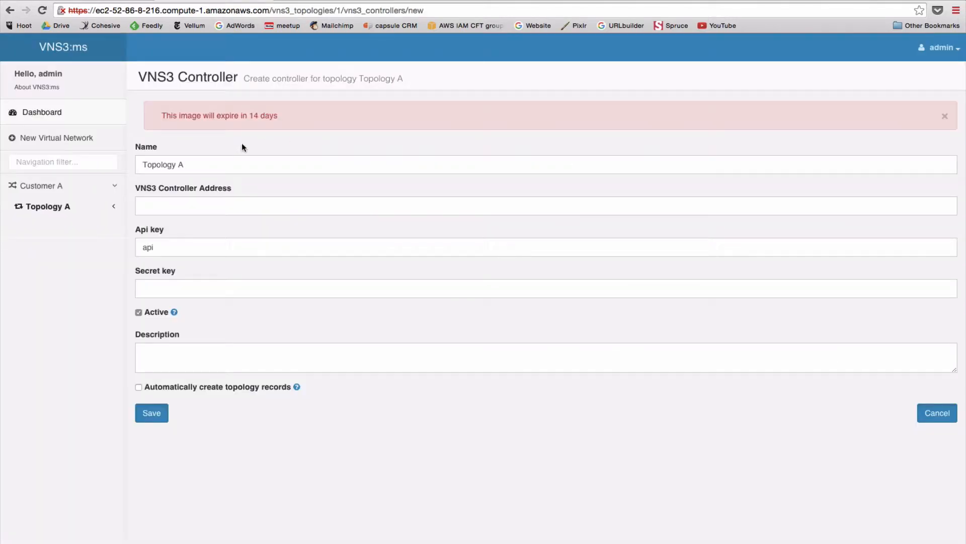
triple_click(207, 158)
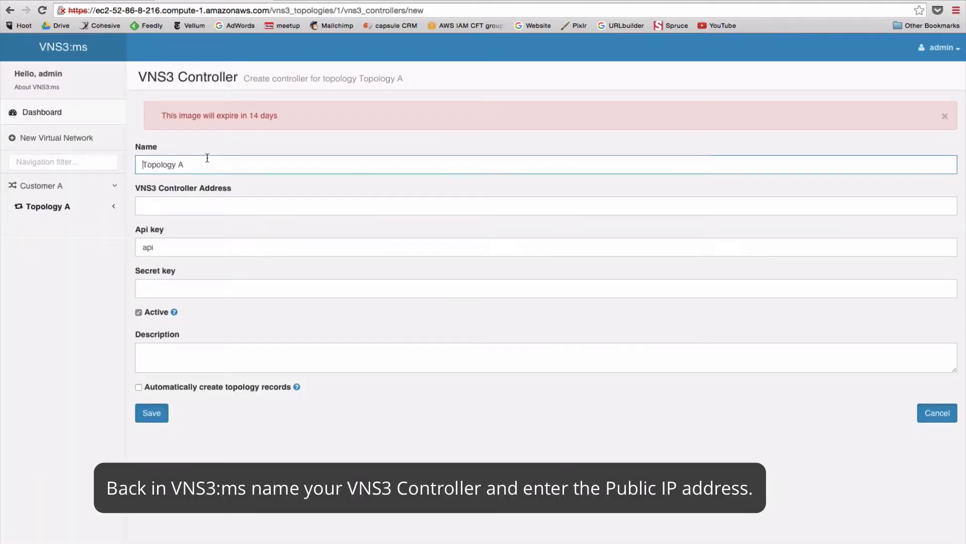
Save controller Demo A at 54.194.45.14 with its secret key, 'EU based Controller 1', auto topology records on.
text(Demo )
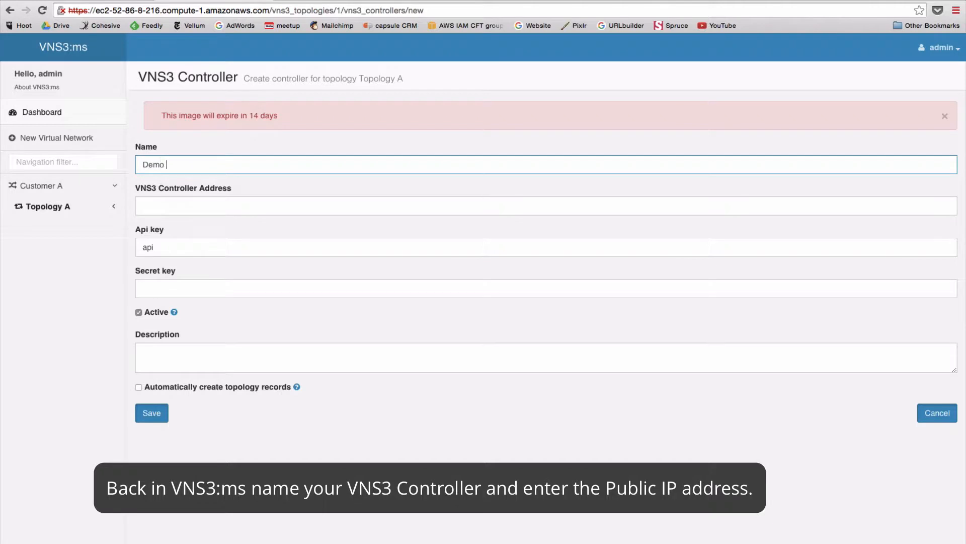
text(A)
key(Tab)
key(super+v)
key(Tab)
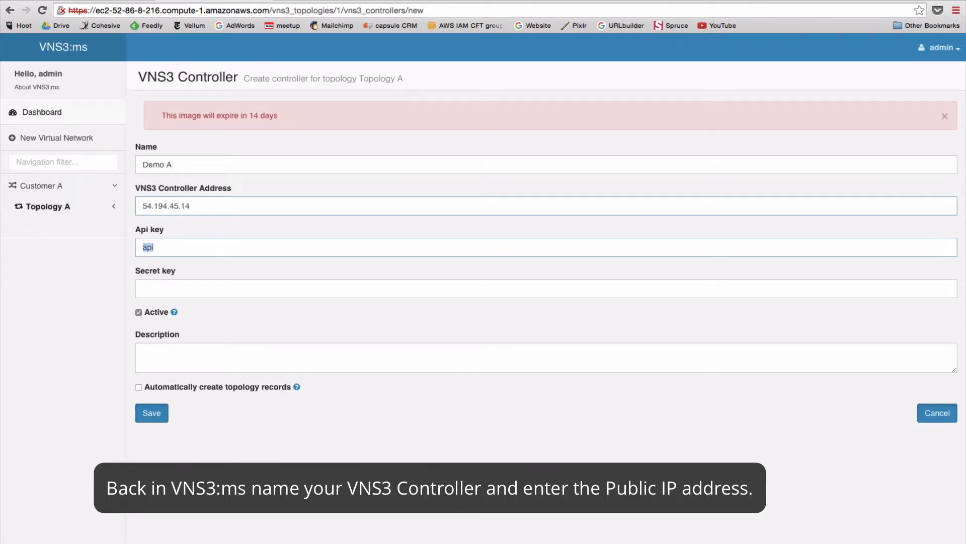
click(160, 255)
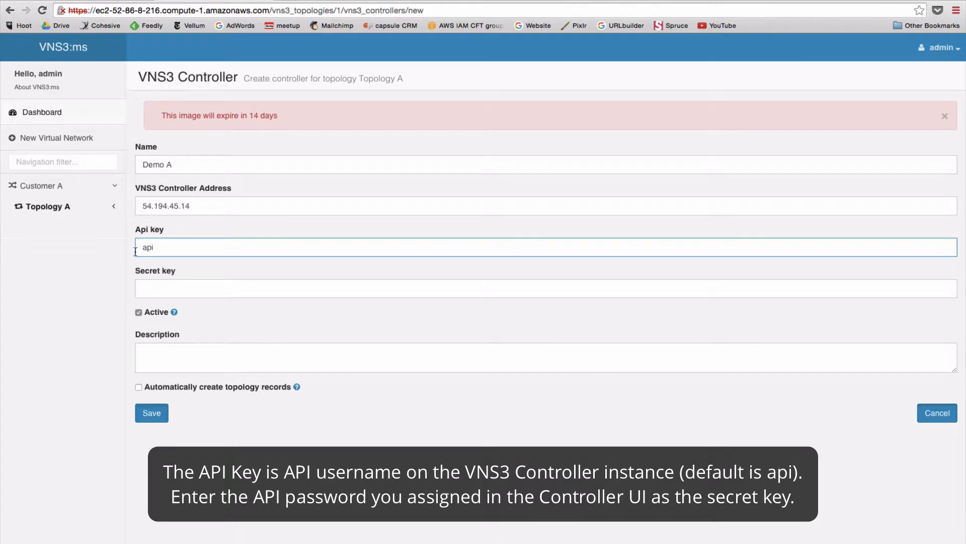
click(147, 288)
text(••••)
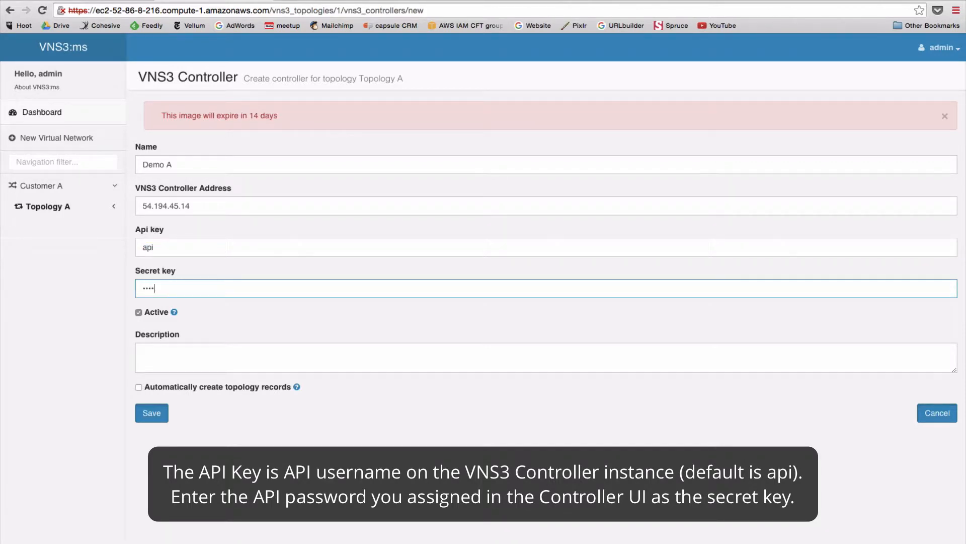
click(154, 365)
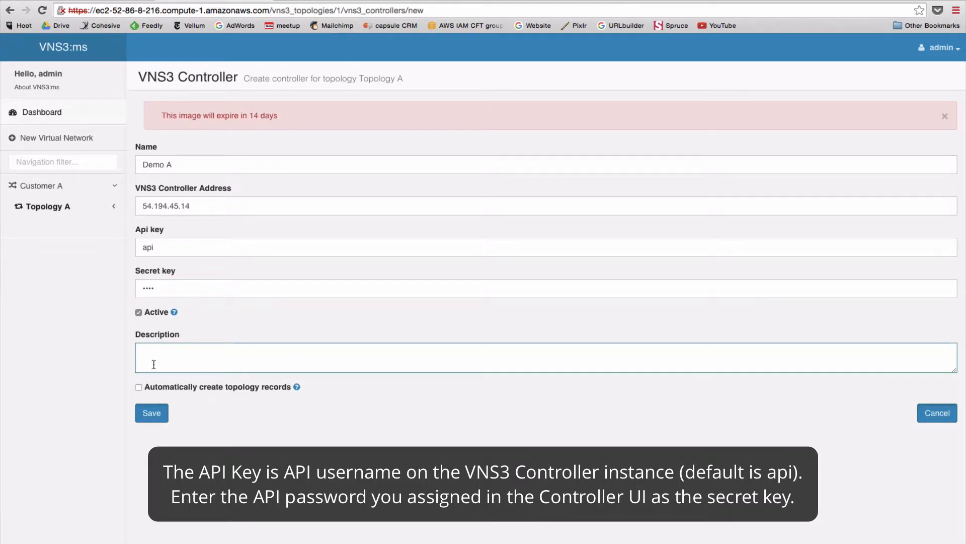
text(EU base)
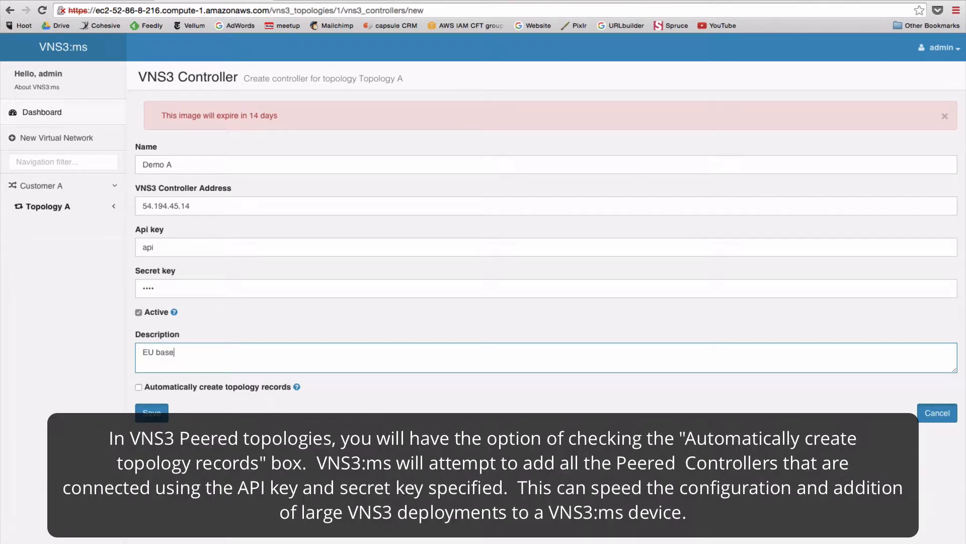
text(d Controller 1)
click(139, 387)
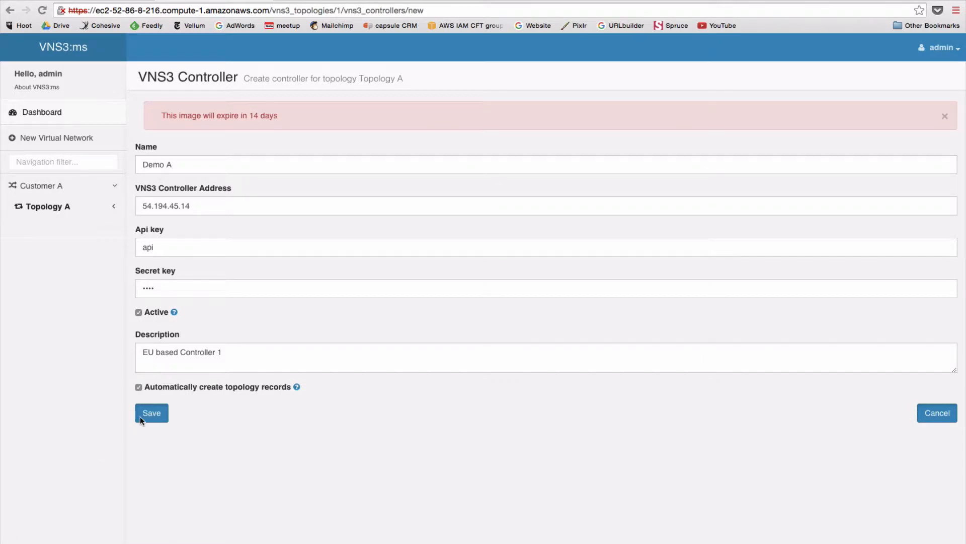
click(140, 416)
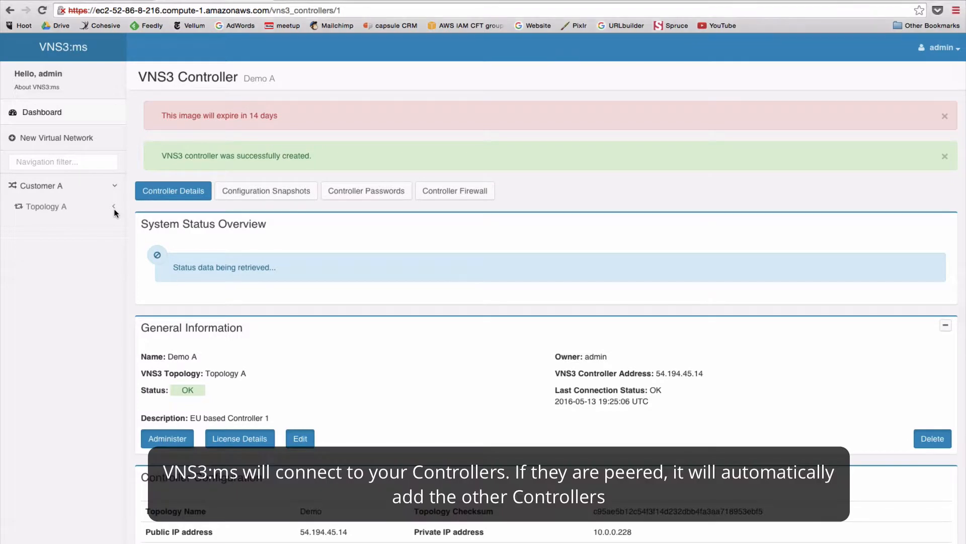
From the Topology A overview's controllers table, begin adding another VNS3 controller.
click(114, 209)
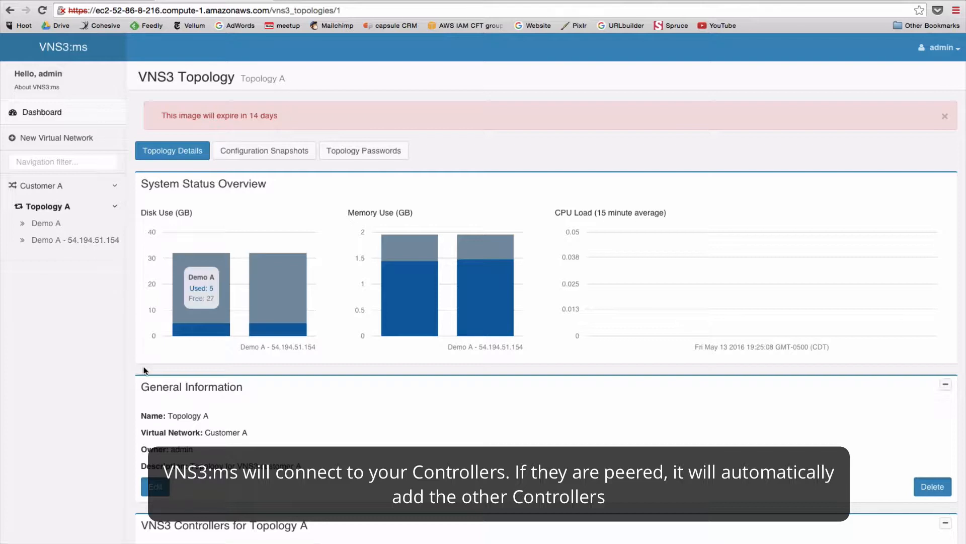
scroll(143, 366, down, 5)
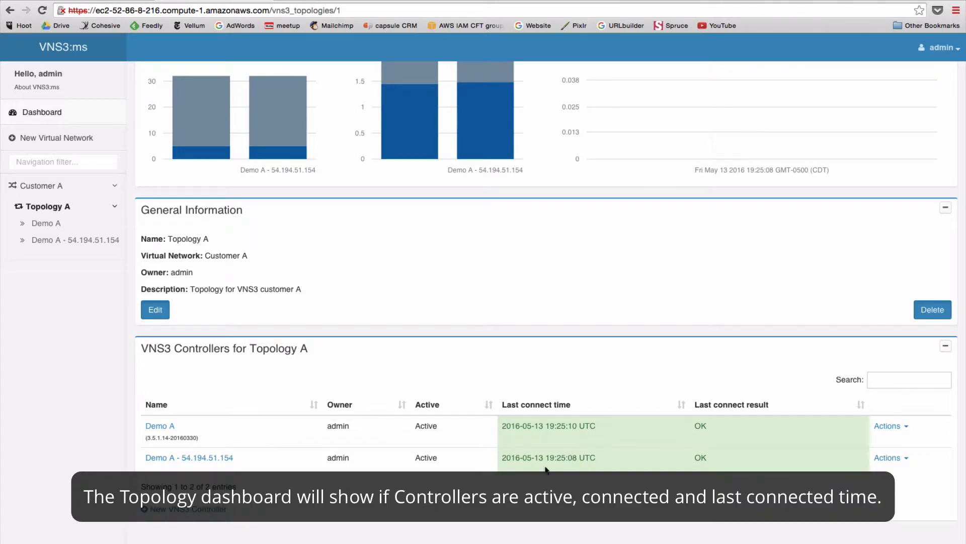
click(178, 509)
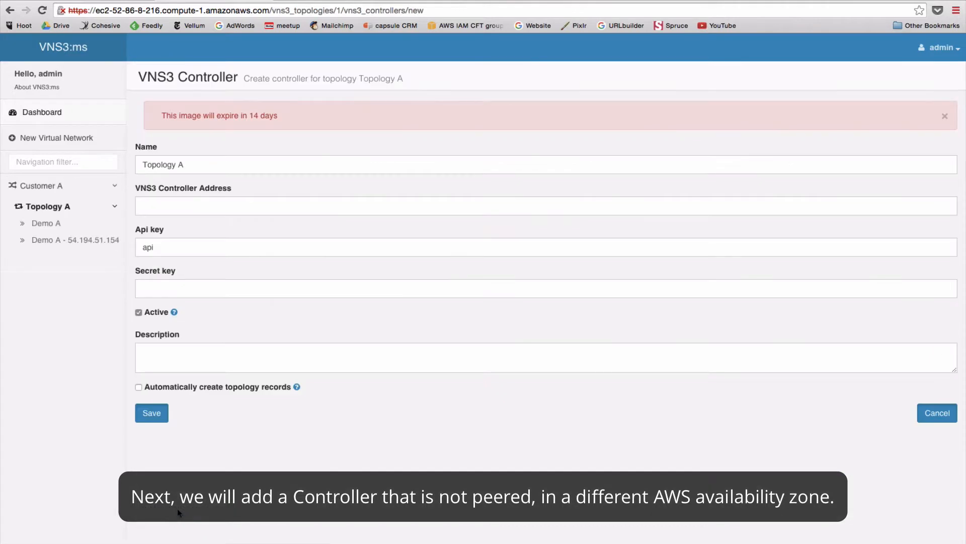
Save 'Non peered Controller 1' at 54.241.249.240 with its secret key and 'US East 1 non peered Controller'.
triple_click(159, 162)
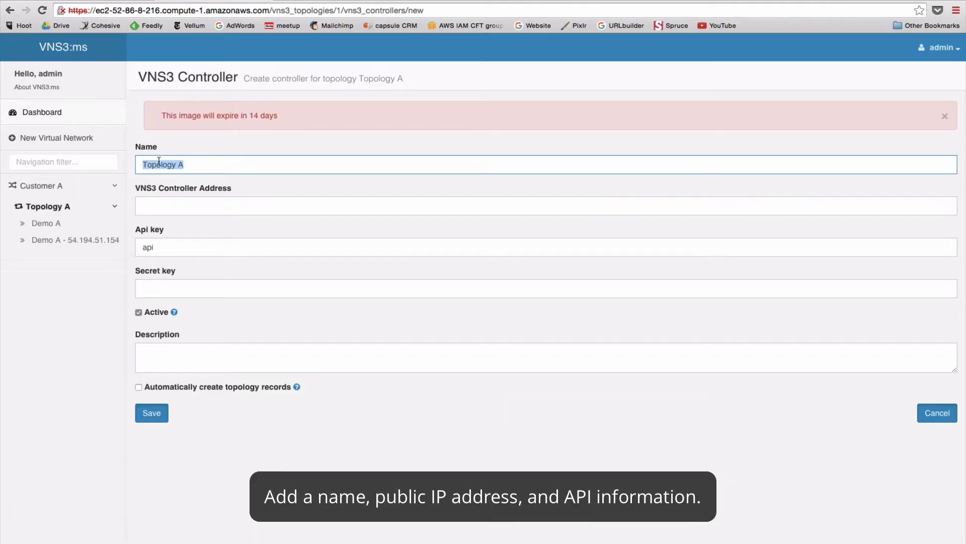
text(Non peered Controller 1)
key(Tab)
text(54.241.249.240)
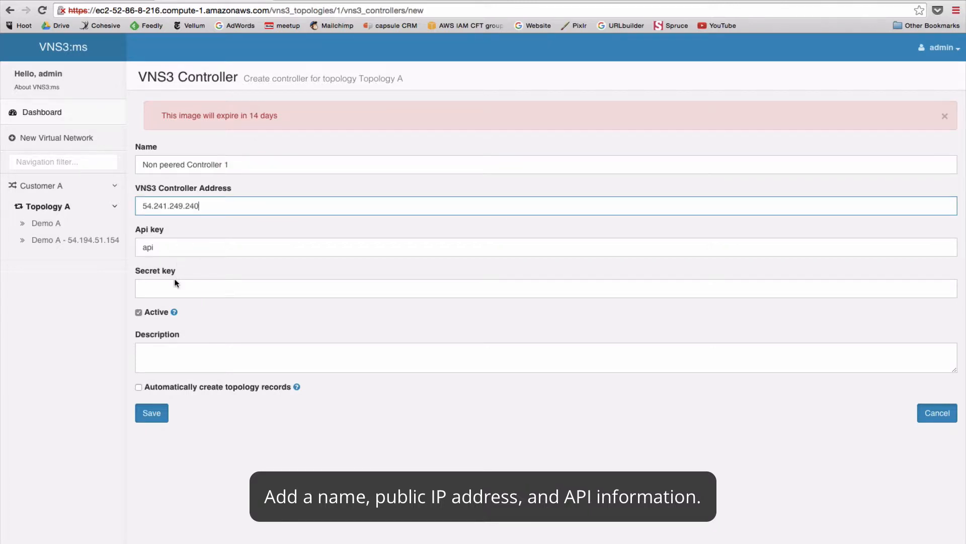
click(176, 283)
text(••••)
key(Tab)
key(Tab)
text(US )
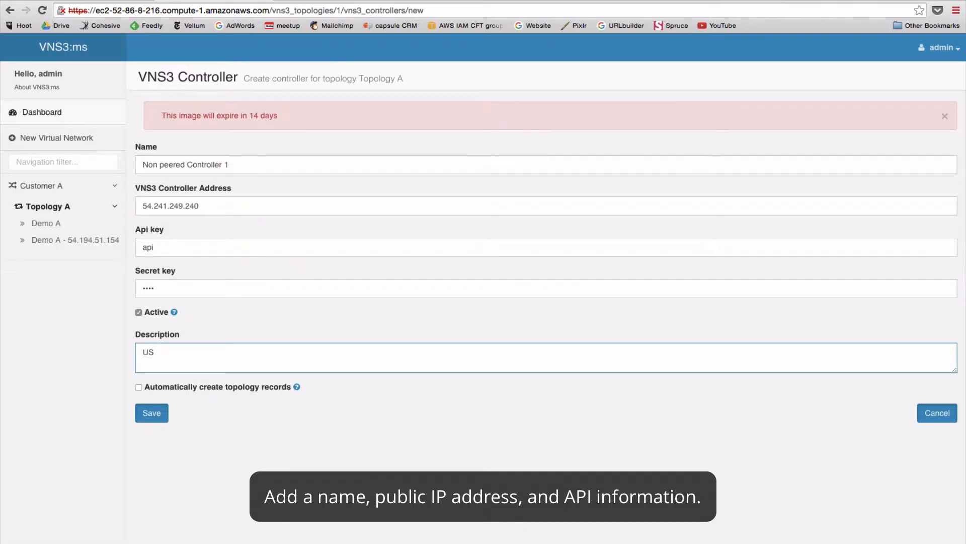
text(East 1 non peered Controller)
click(151, 413)
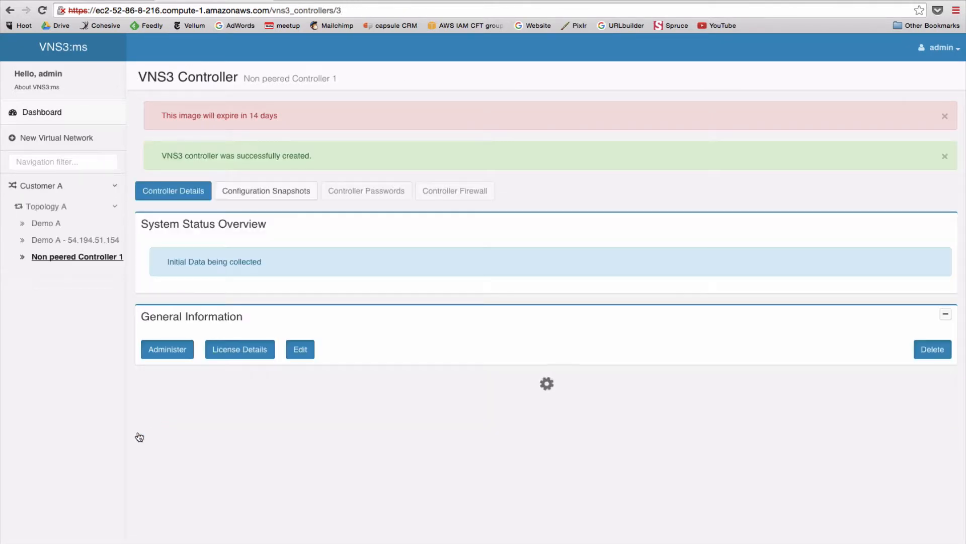
Check Topology A's controllers table showing the Timeout, then open Demo A's controller page.
click(45, 207)
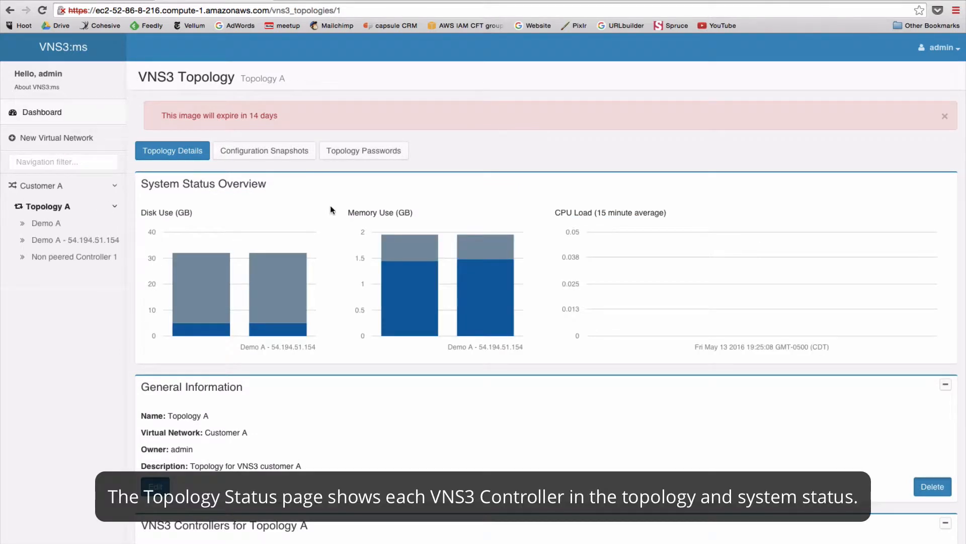
mouse_move(412, 282)
scroll(412, 283, down, 4)
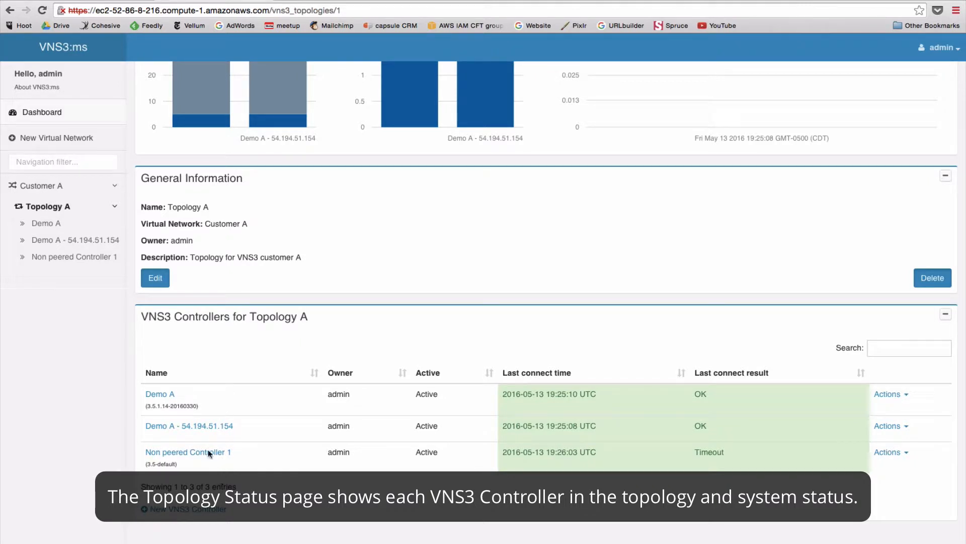
click(51, 225)
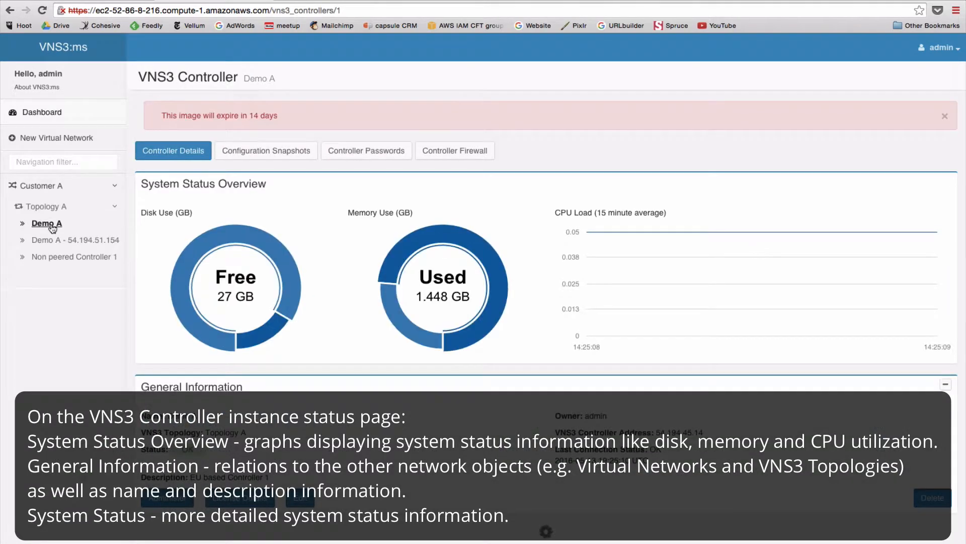
Scroll through Demo A's status sections, then go to the Customer A virtual network page.
scroll(146, 182, down, 2)
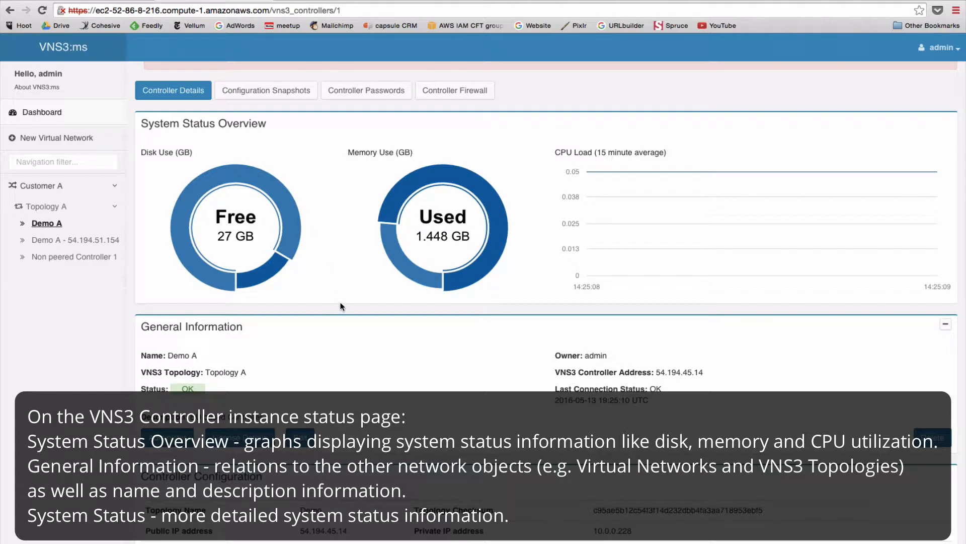
scroll(349, 332, down, 3)
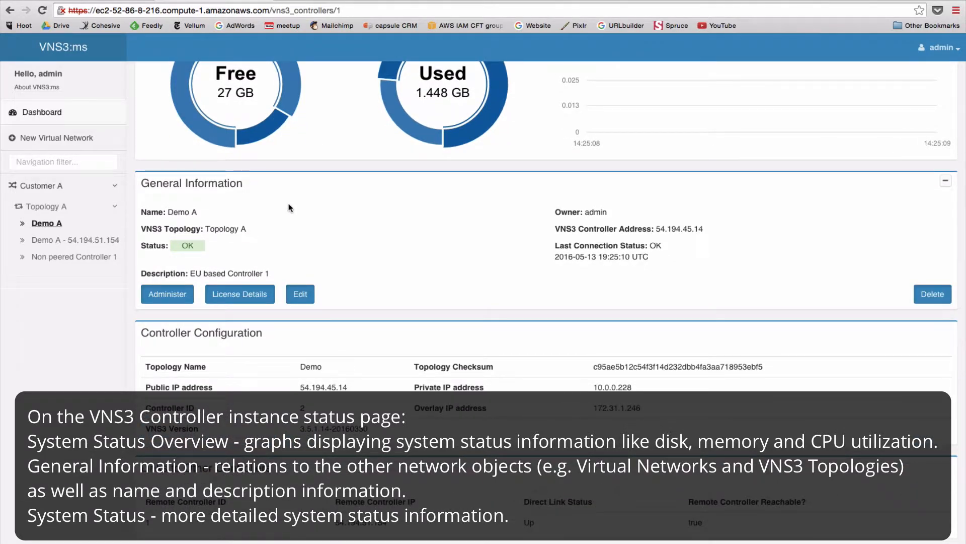
scroll(386, 294, down, 3)
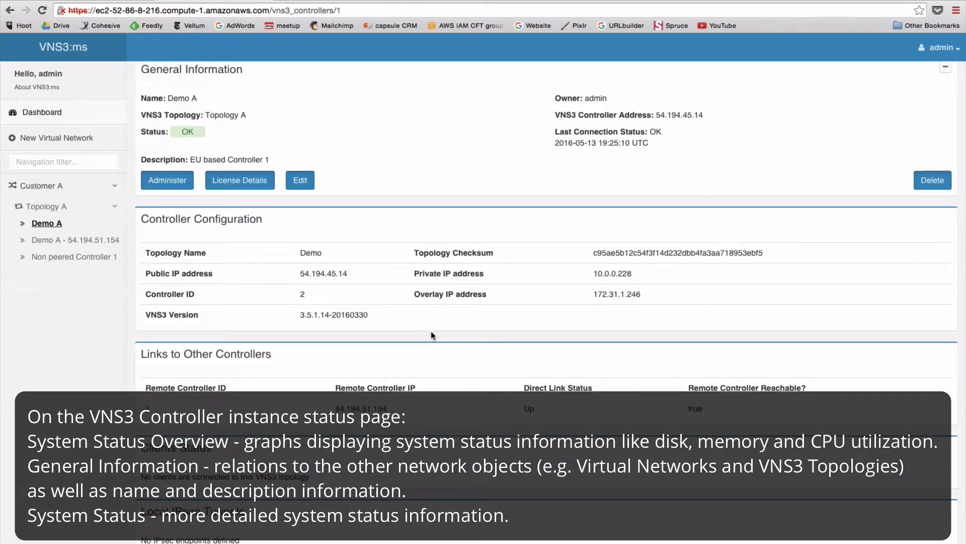
scroll(431, 331, down, 2)
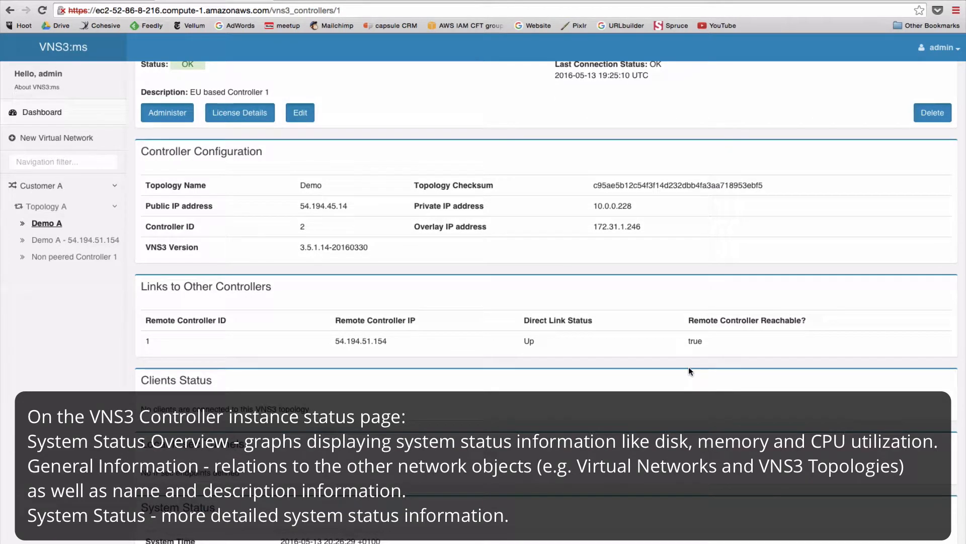
scroll(594, 403, down, 4)
scroll(592, 400, down, 2)
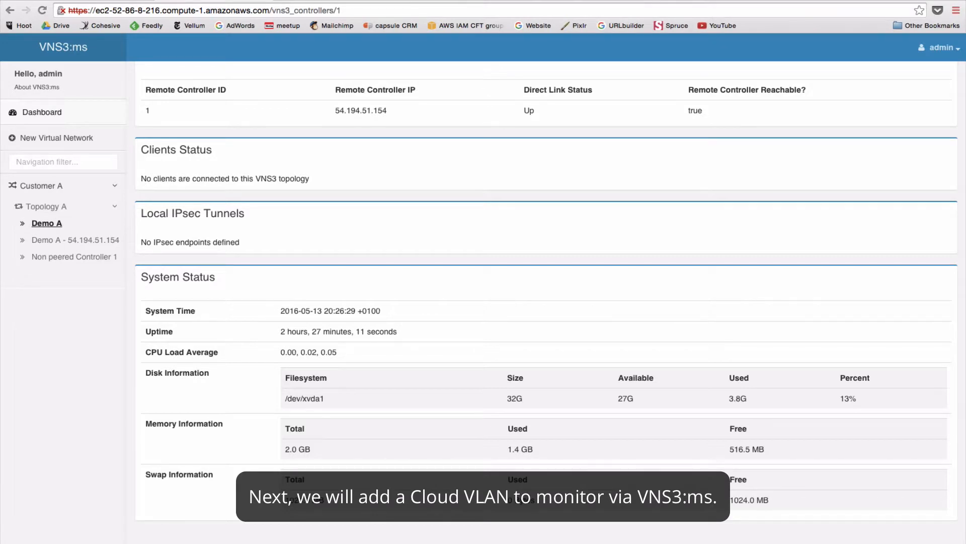
click(34, 186)
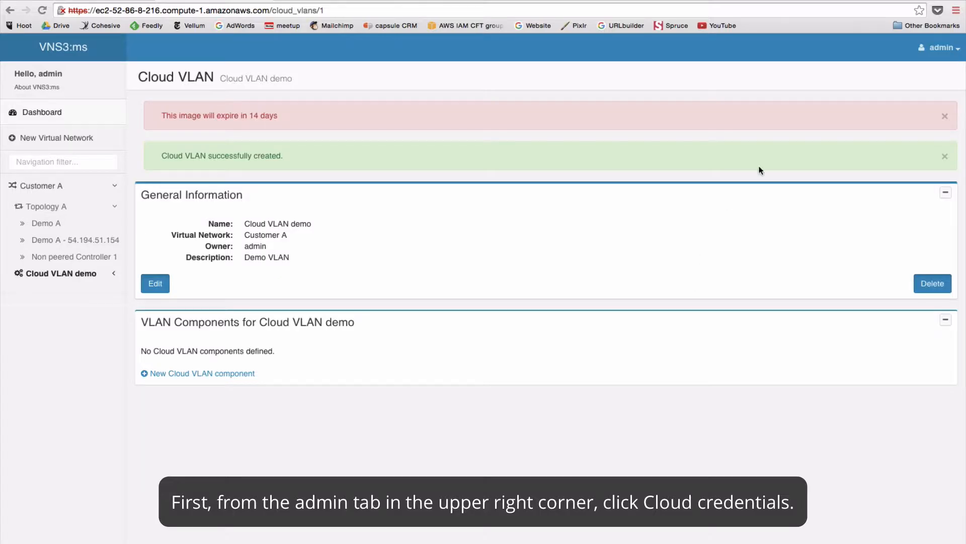
Go to the Cloud credentials page from the account menu.
click(936, 48)
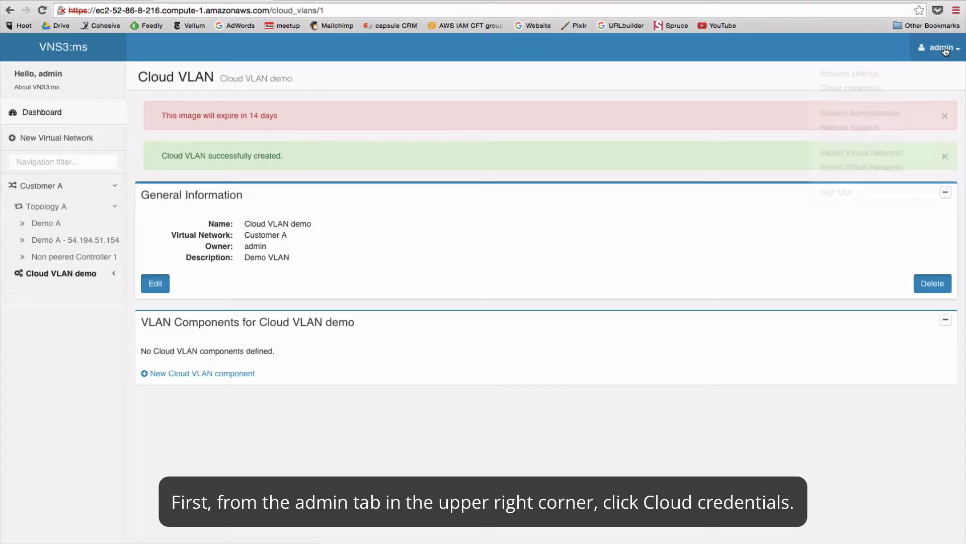
click(877, 84)
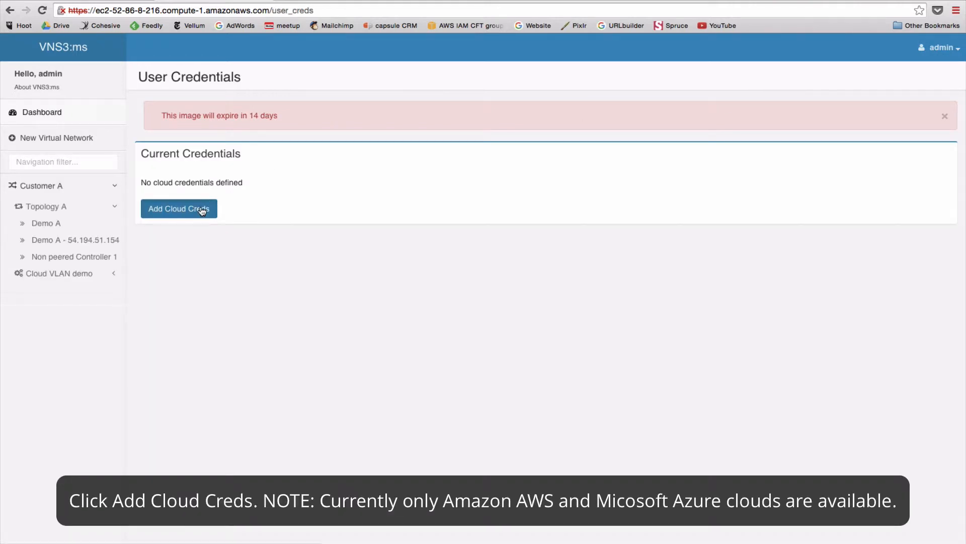
Add cloud credential 'Cred A', described 'AWS creds for Demo', type EC2, and begin its account fields.
click(202, 211)
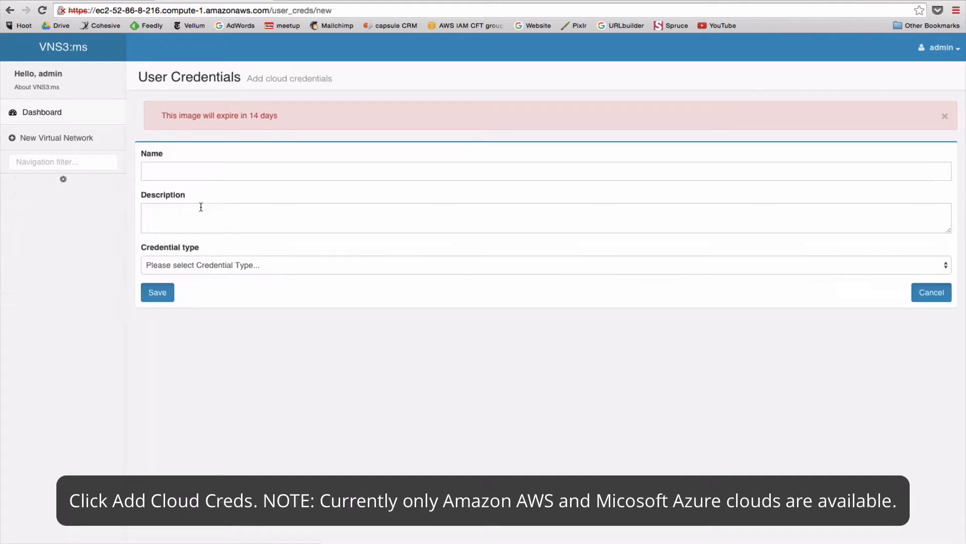
click(184, 170)
text(Cred A)
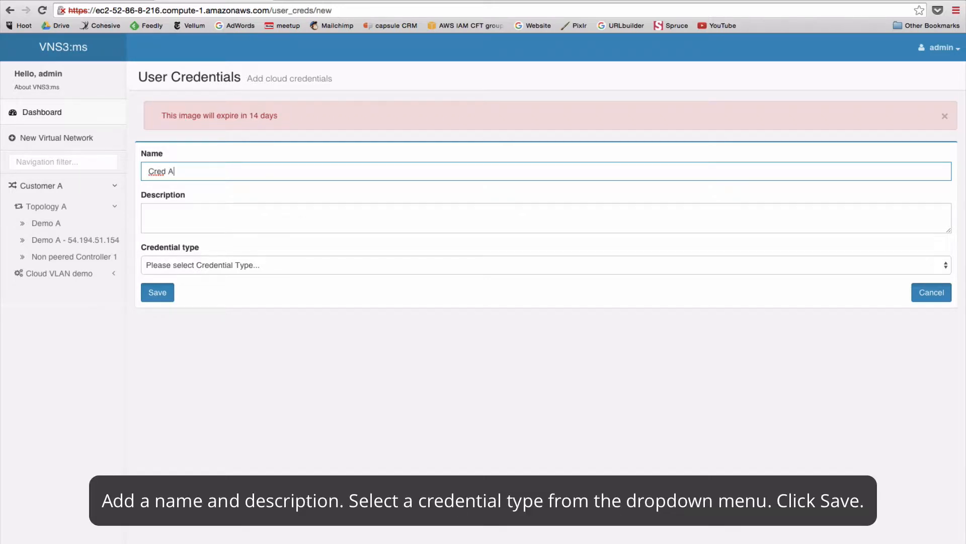
key(Tab)
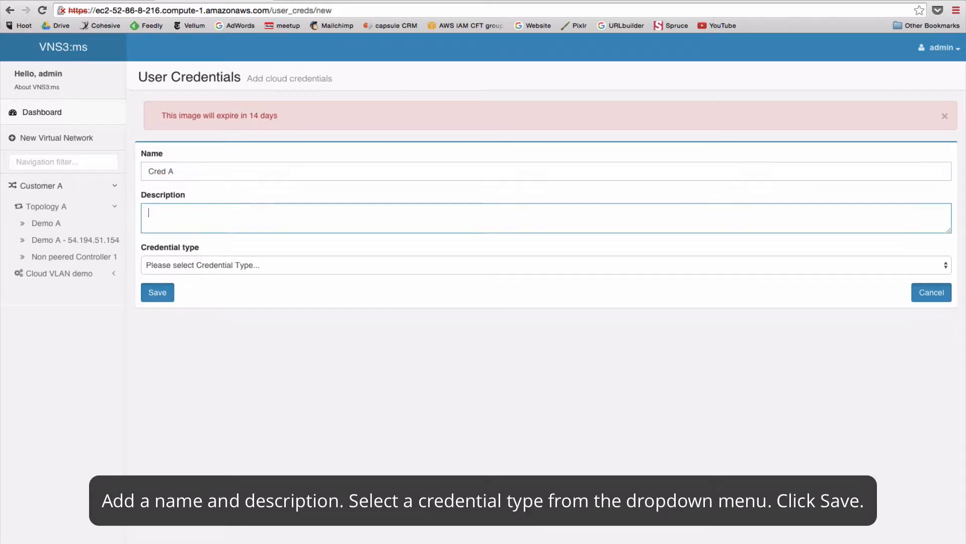
text(AWS creds for Demo)
click(183, 269)
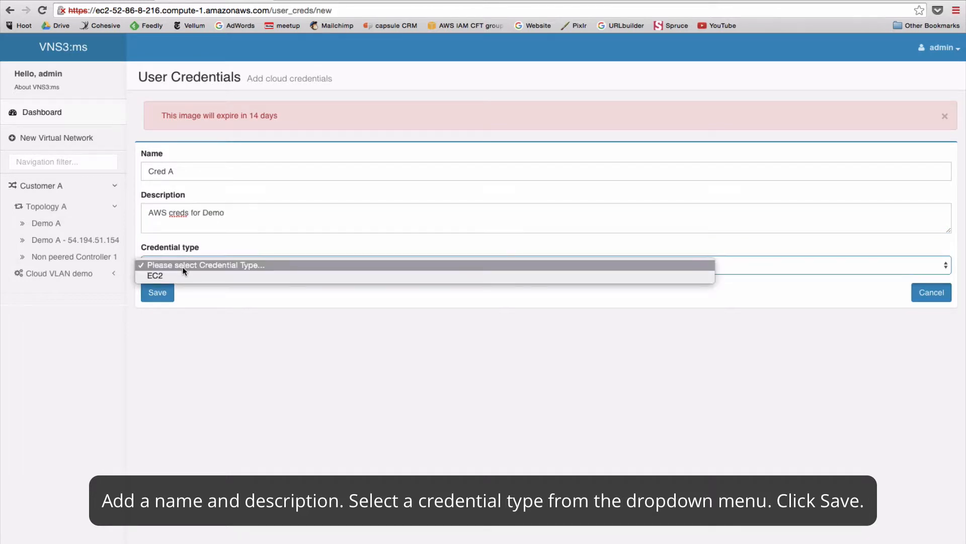
click(180, 275)
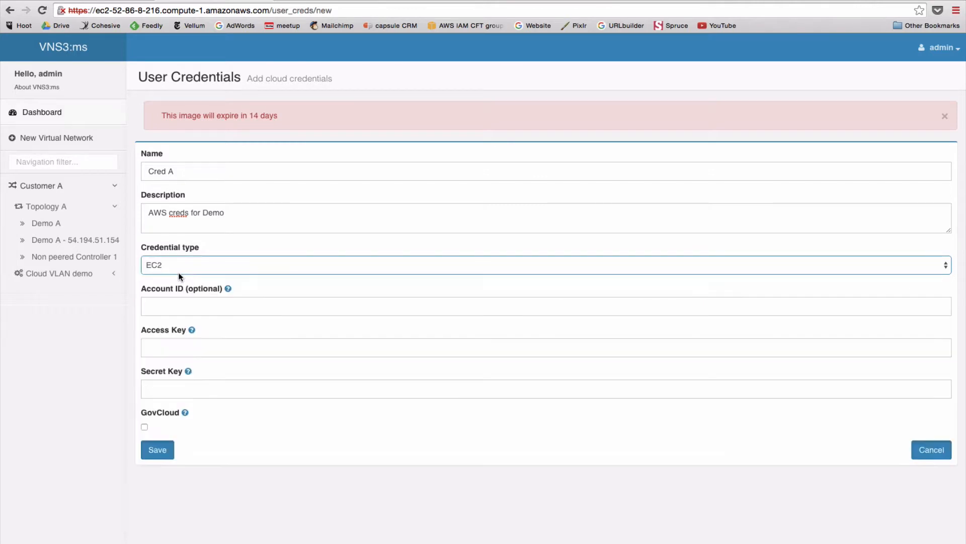
click(160, 294)
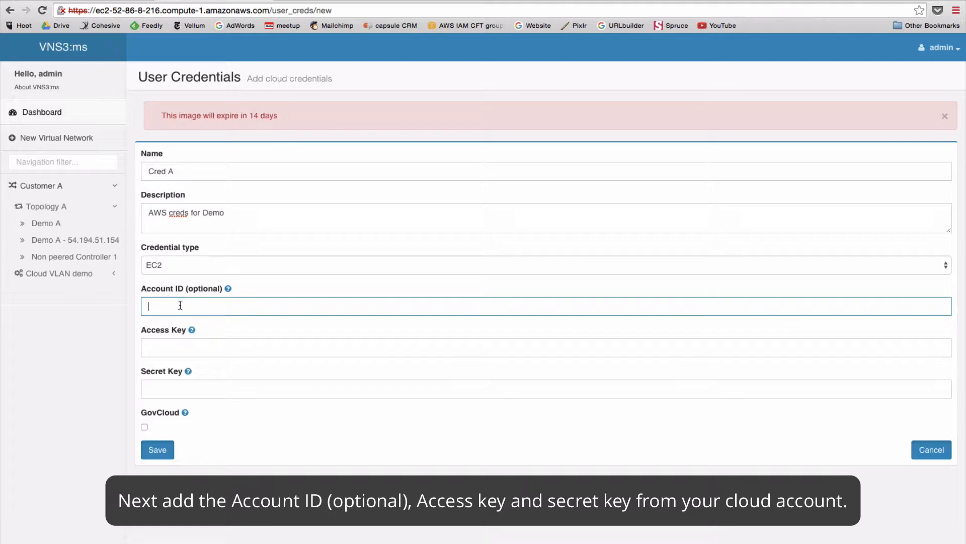
click(183, 344)
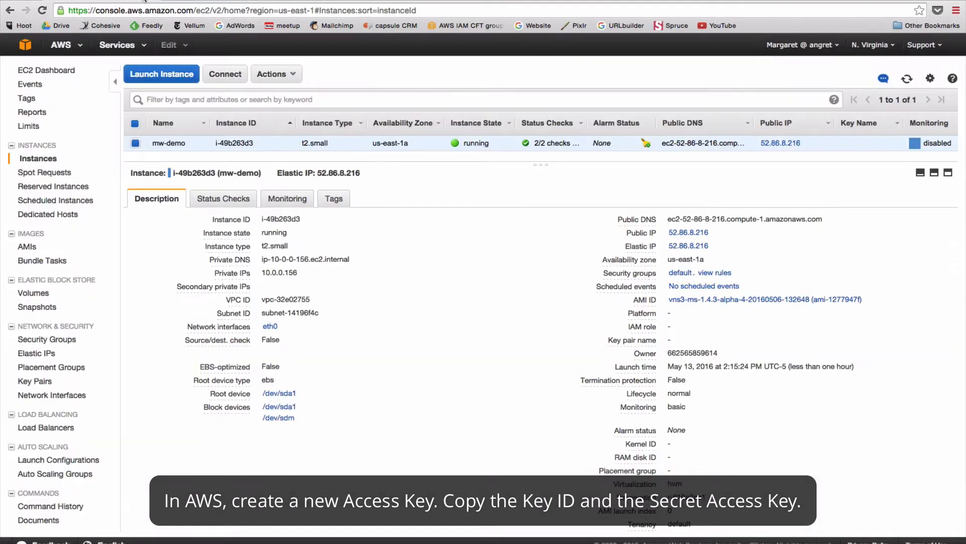
From the AWS Security Credentials page, create a new access key and copy its Access Key ID.
click(817, 45)
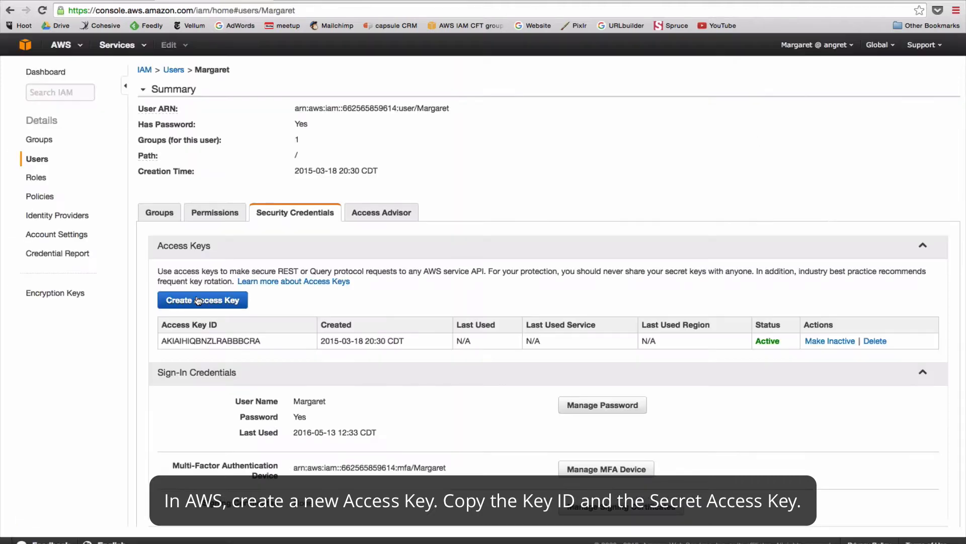
click(201, 300)
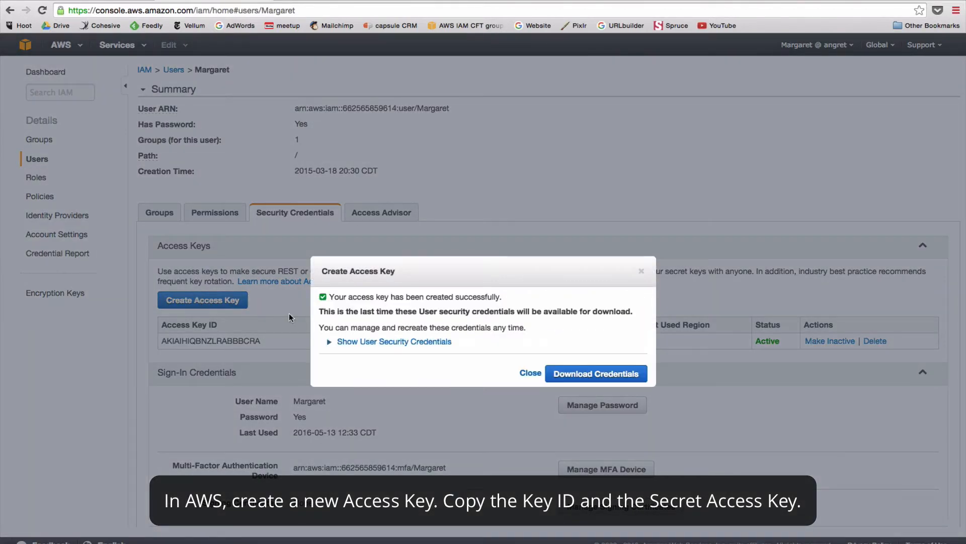
click(395, 342)
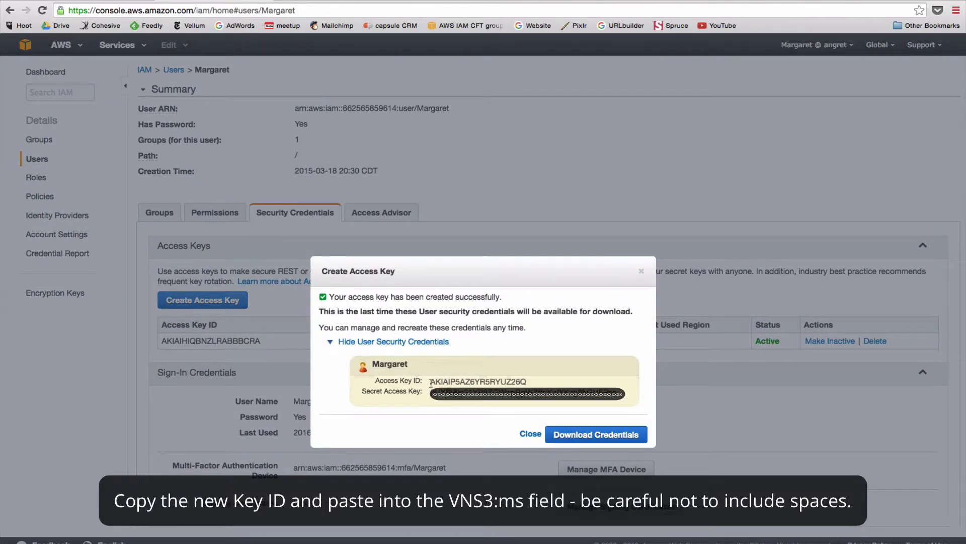
drag(430, 382, 525, 382)
key(super+c)
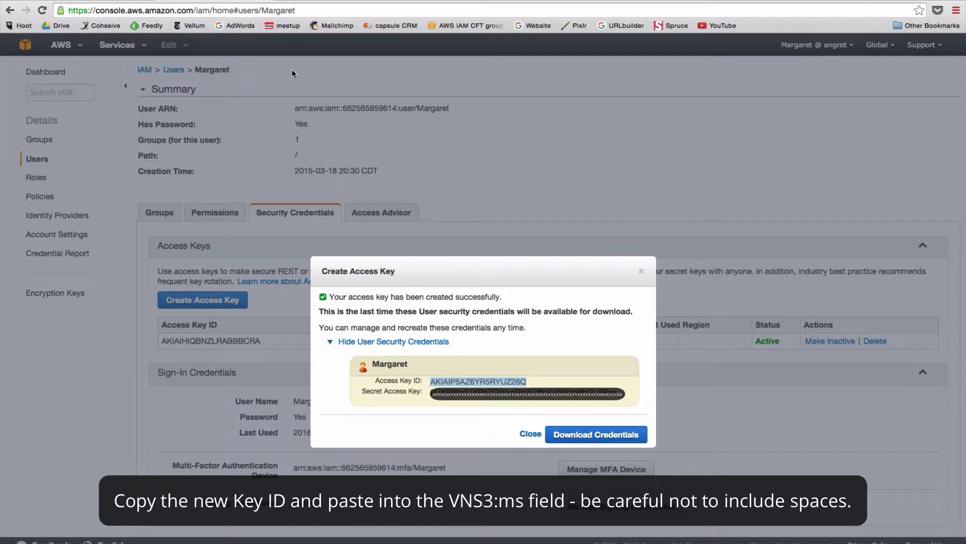
click(407, 3)
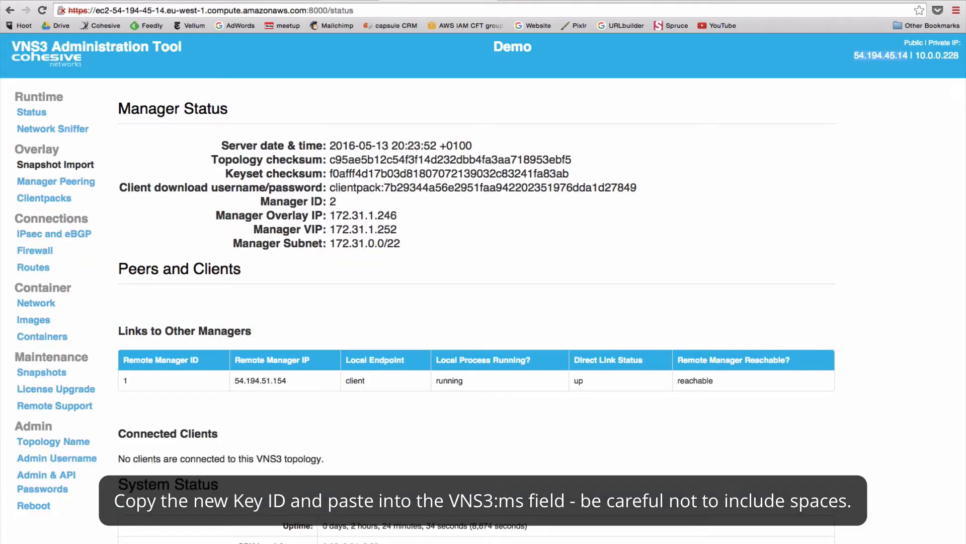
Fill Cred A with the copied AWS Access Key ID and Secret Access Key, GovCloud unchecked, and save.
click(318, 3)
key(super+v)
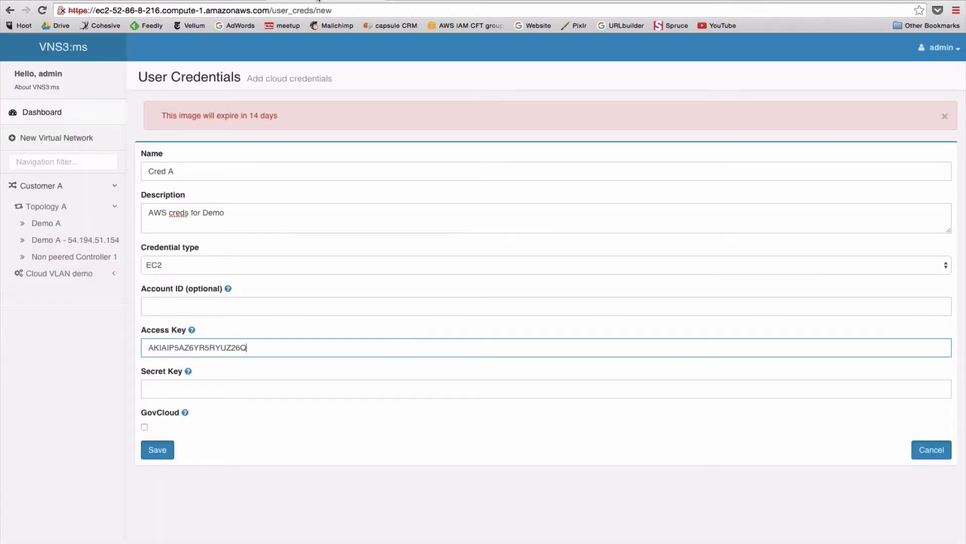
click(168, 391)
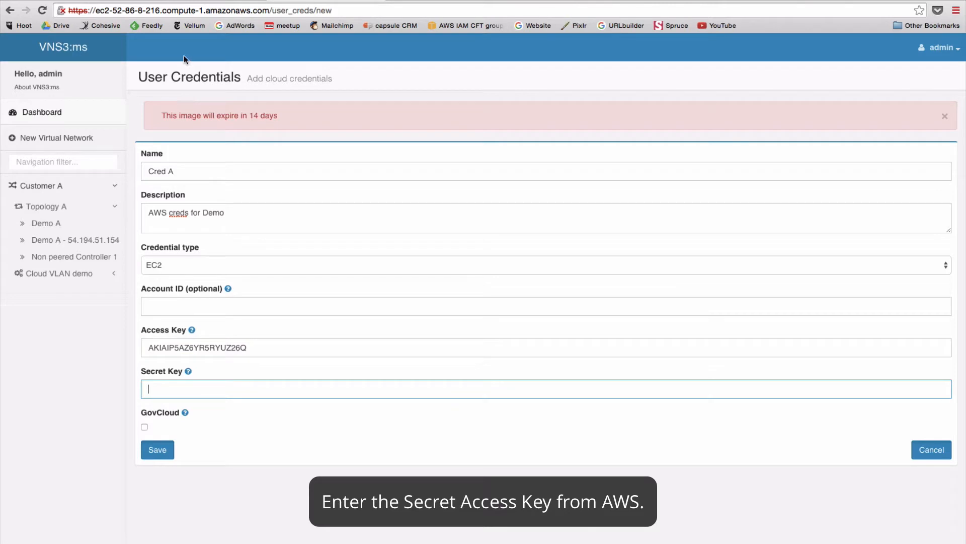
click(174, 3)
click(432, 392)
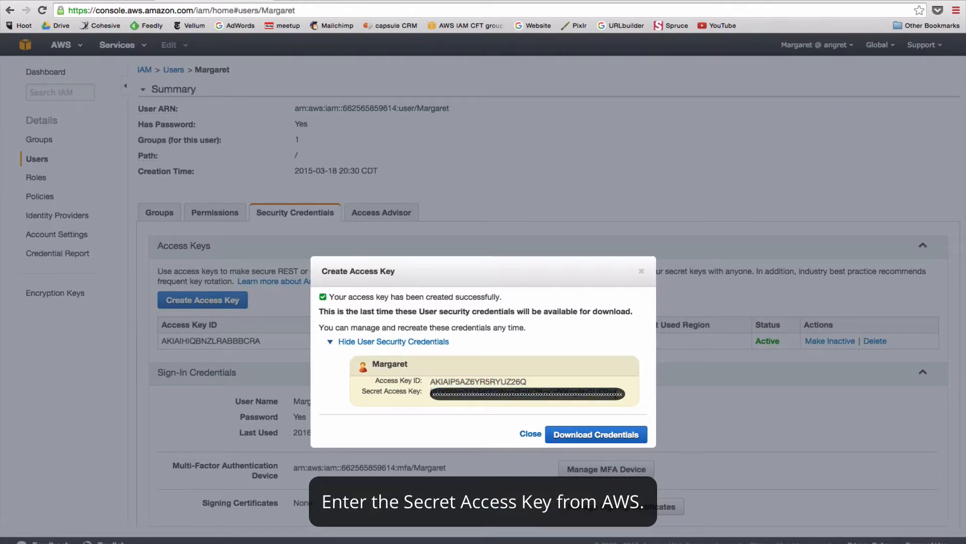
click(324, 2)
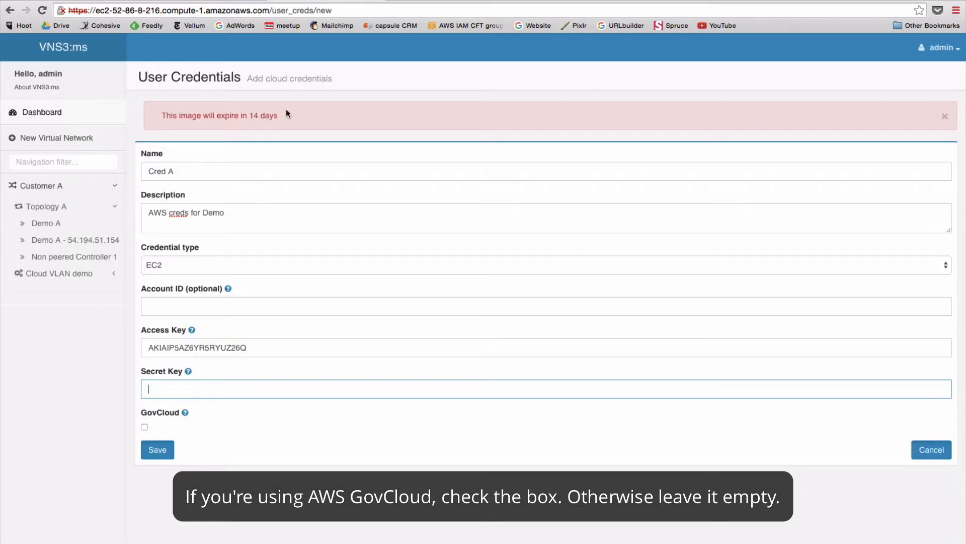
key(super+v)
click(157, 450)
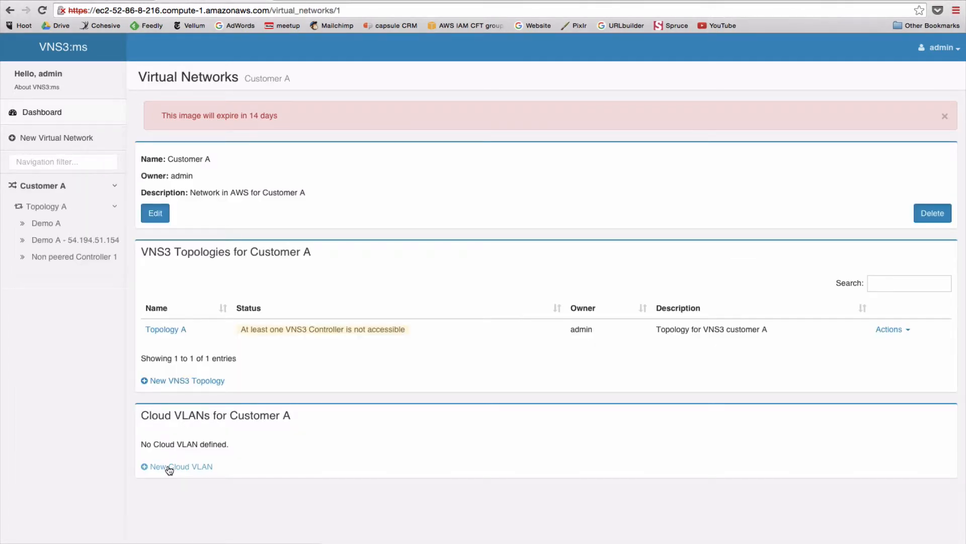
Create a Cloud VLAN named 'Cloud VLAN demo' with description 'Demo VLAN' for Customer A.
click(169, 469)
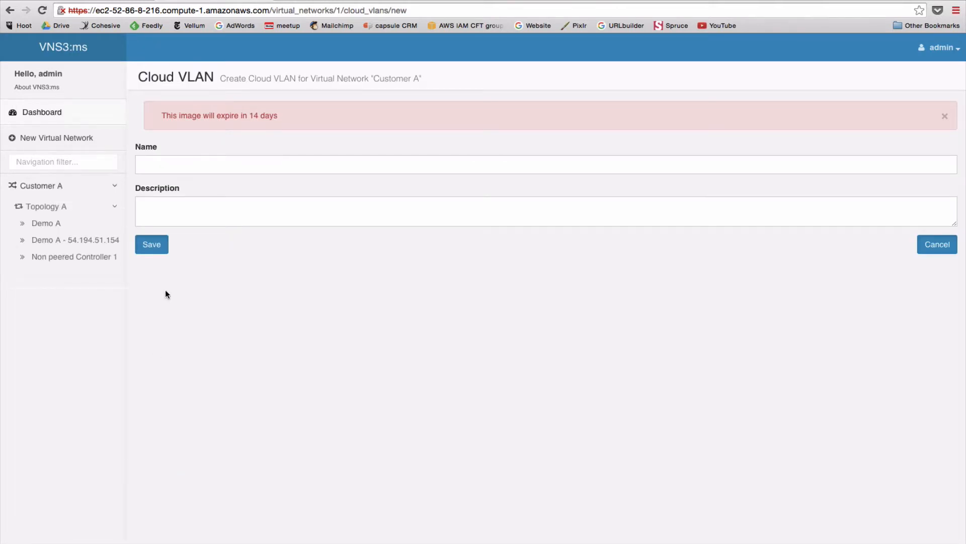
click(160, 158)
text(Cloud VLAN demo)
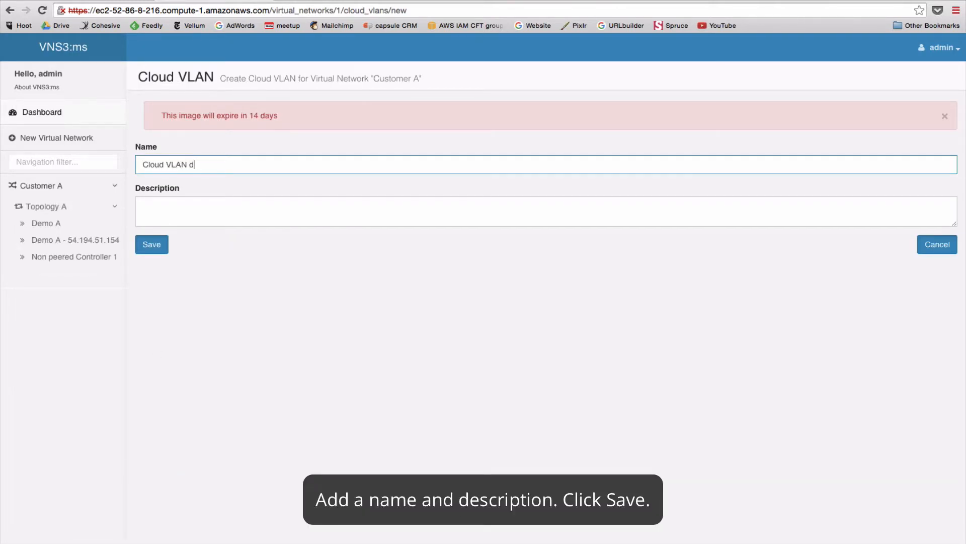
key(Tab)
text(Demo VLAN)
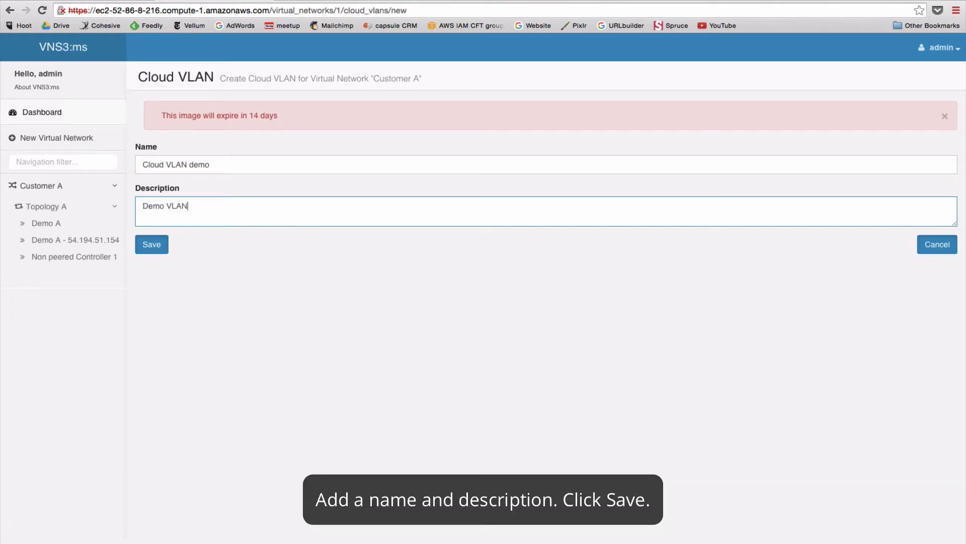
click(152, 244)
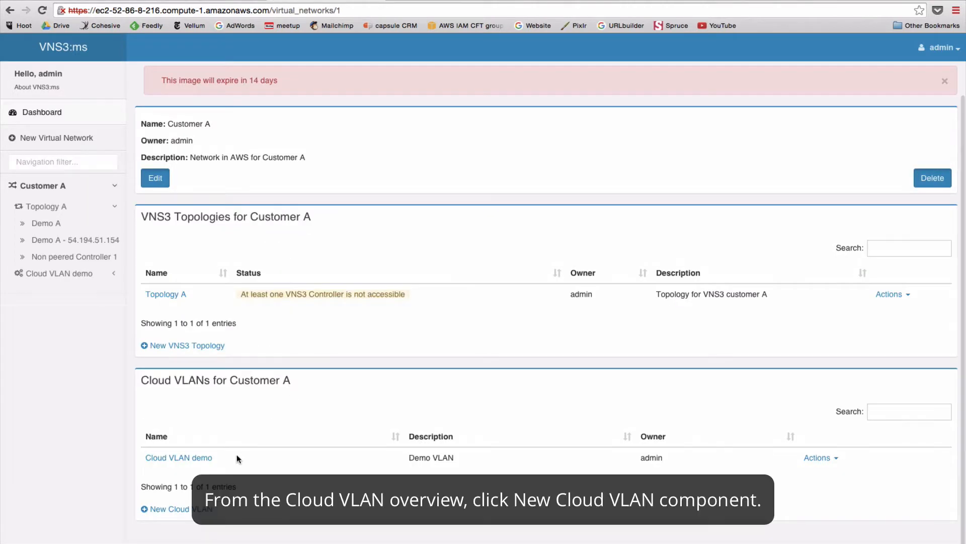
Add a Cloud VLAN component using Cred A, region us-east-1 and the MW-VNS3ms-demo VPC (vpc-32e02755).
click(181, 457)
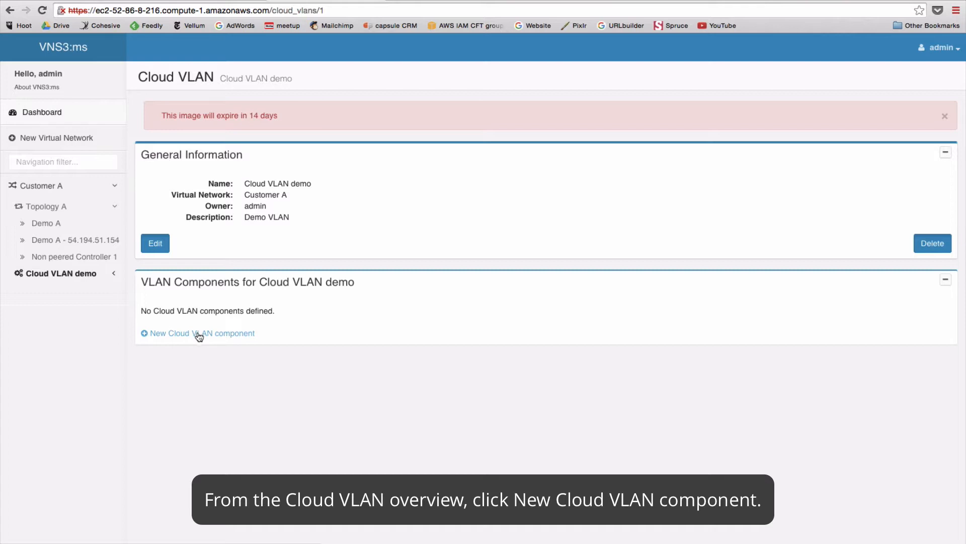
click(251, 333)
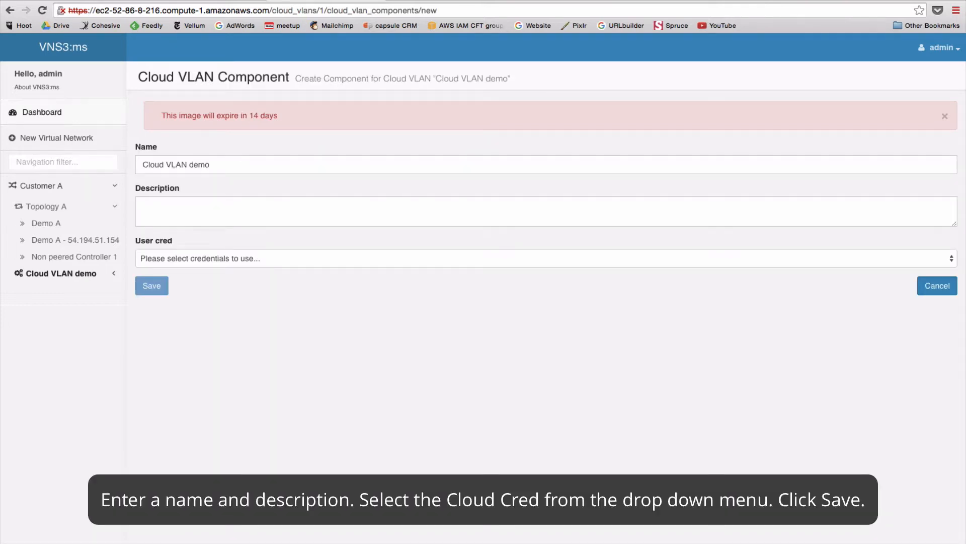
click(218, 164)
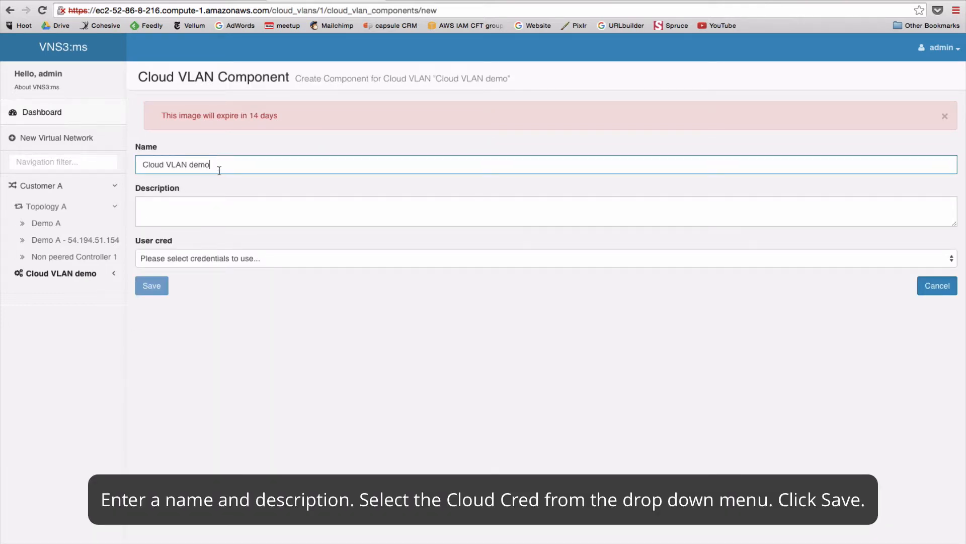
click(166, 218)
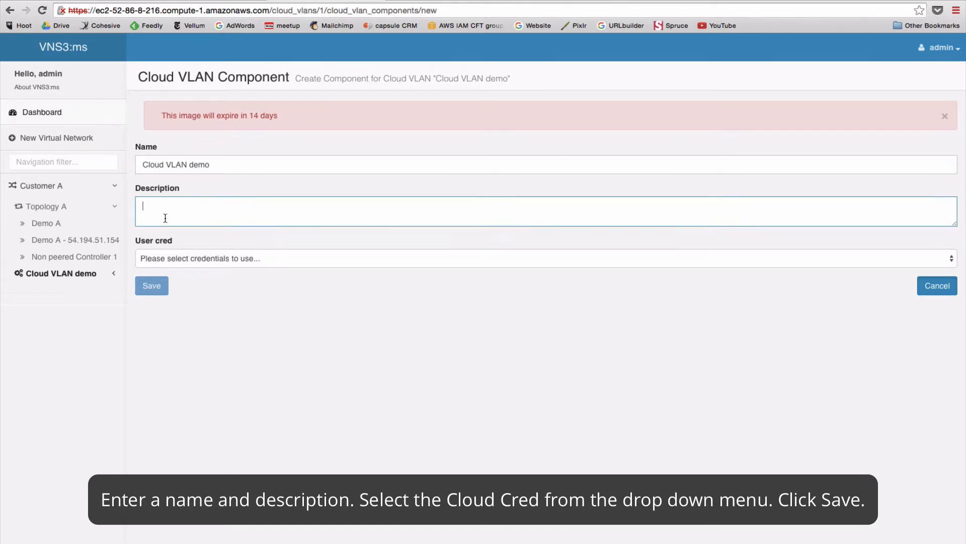
click(160, 256)
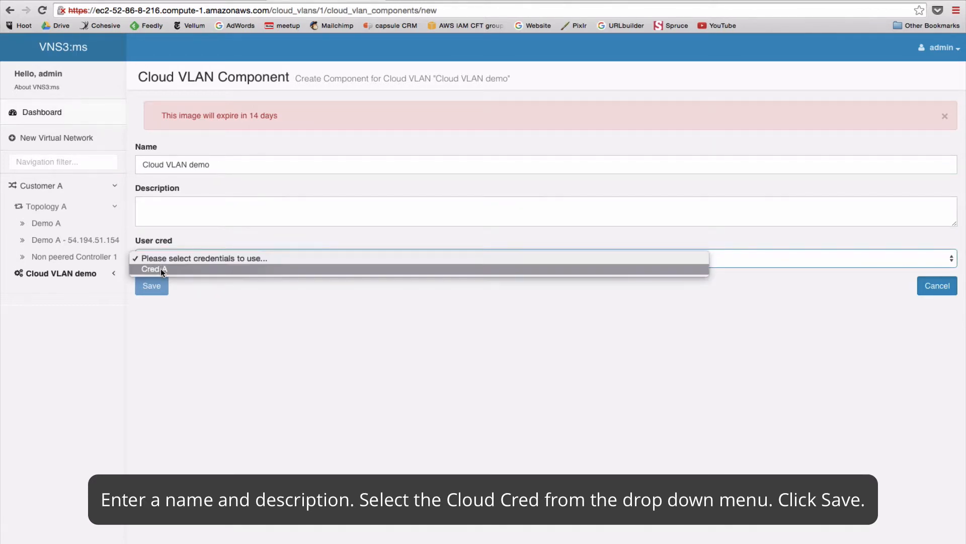
click(161, 269)
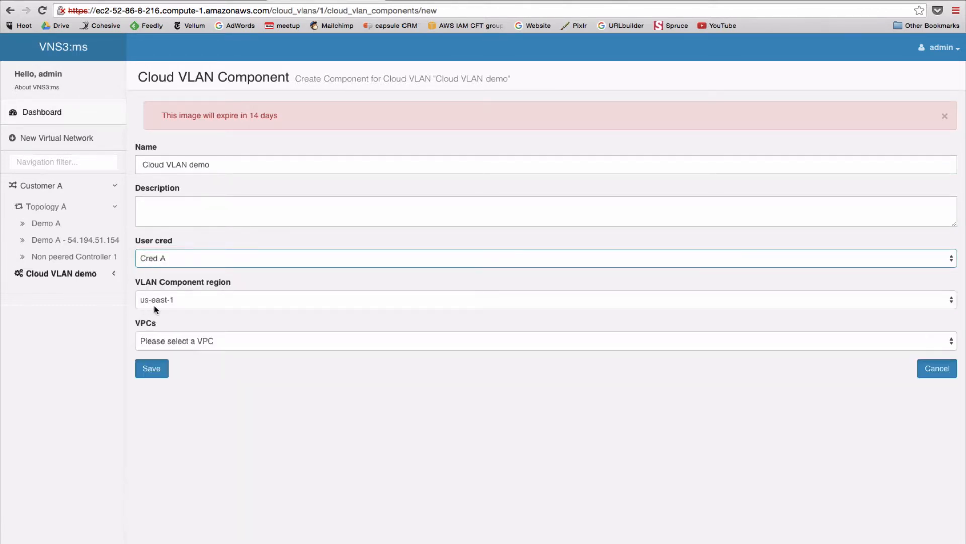
click(185, 303)
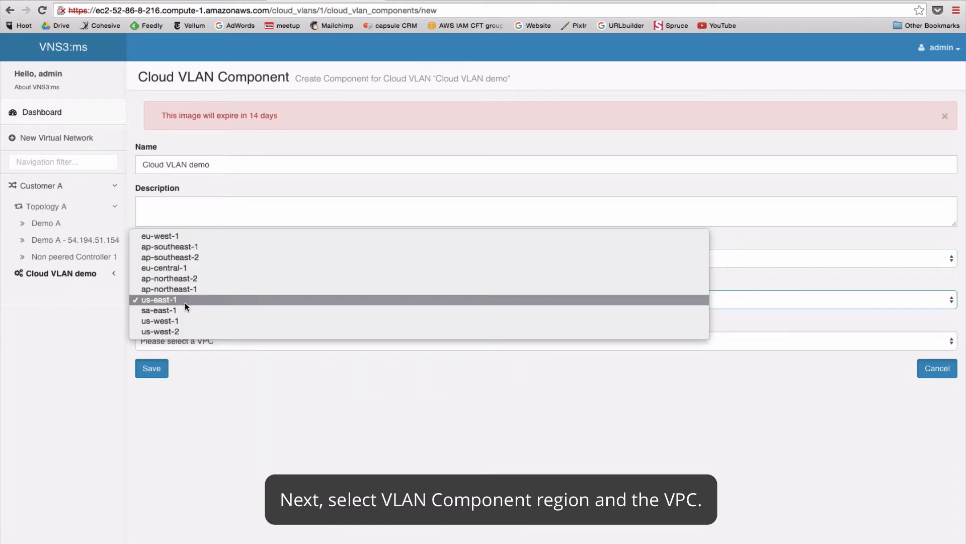
click(185, 303)
click(170, 343)
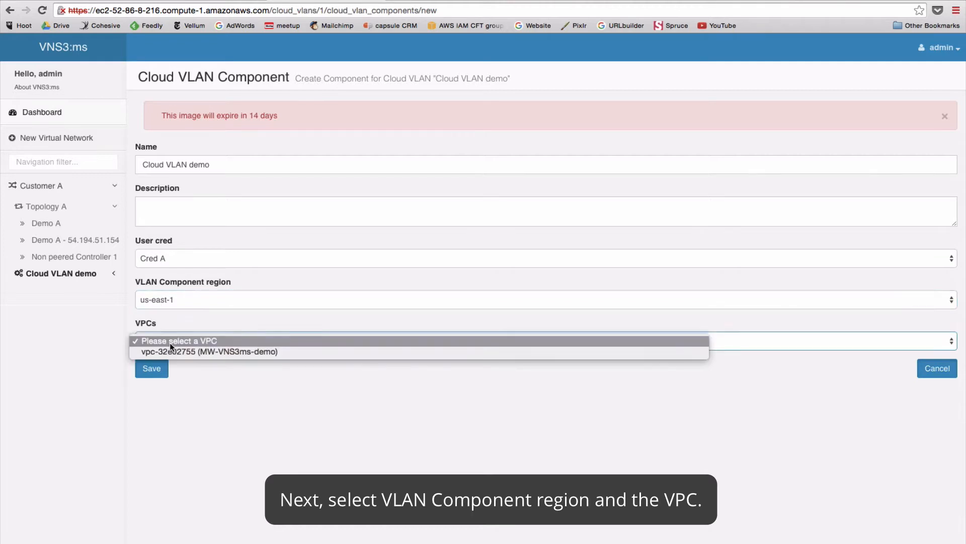
click(169, 348)
click(162, 369)
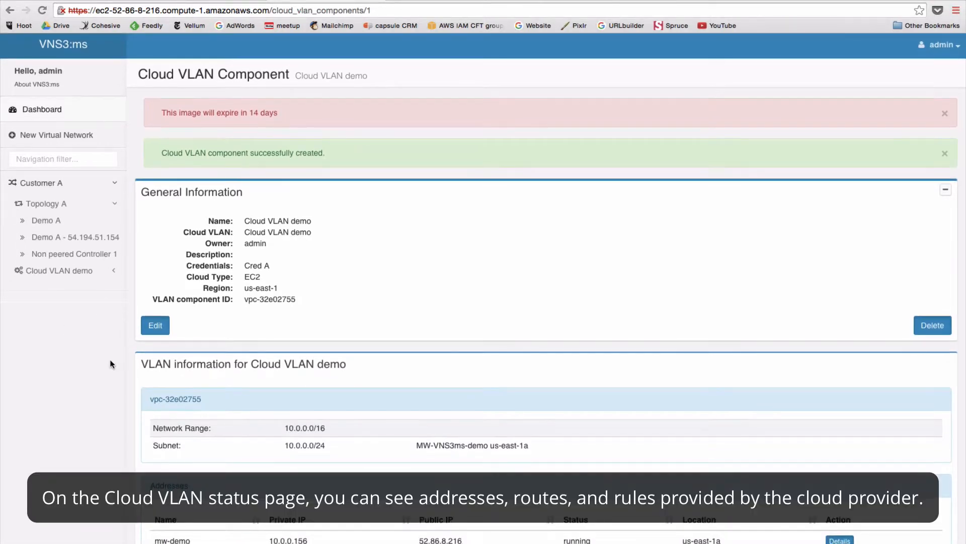
From the dashboard, open Demo A's controller status page and launch its Administer interface.
scroll(265, 312, down, 7)
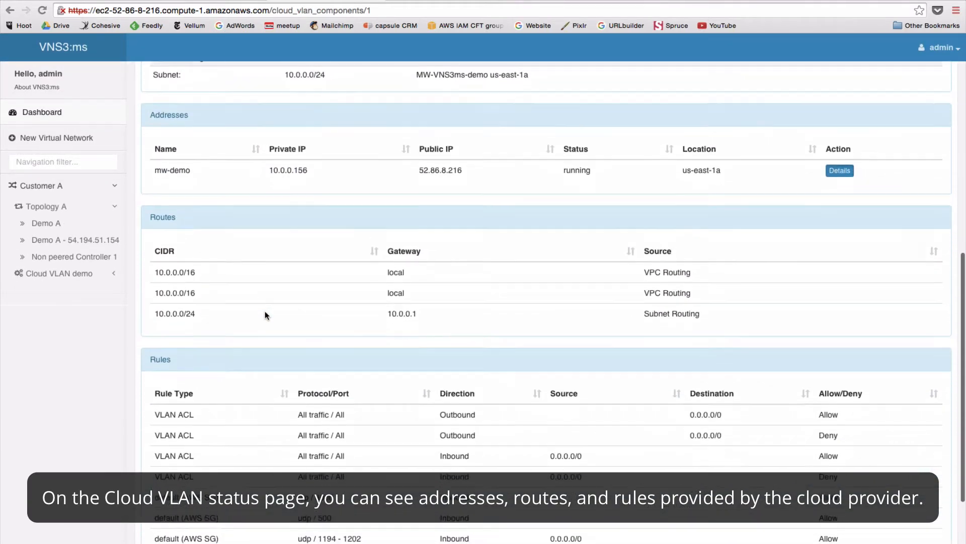
click(41, 112)
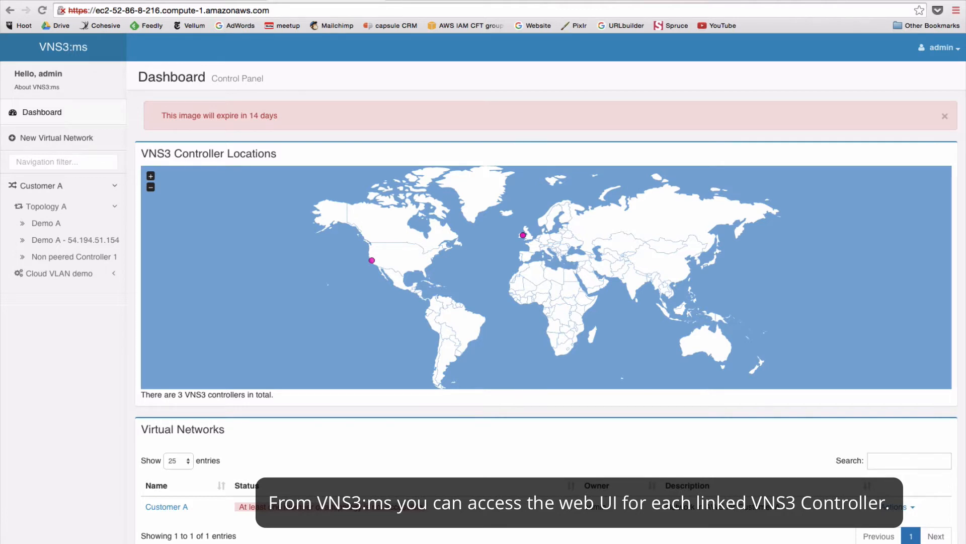
click(51, 224)
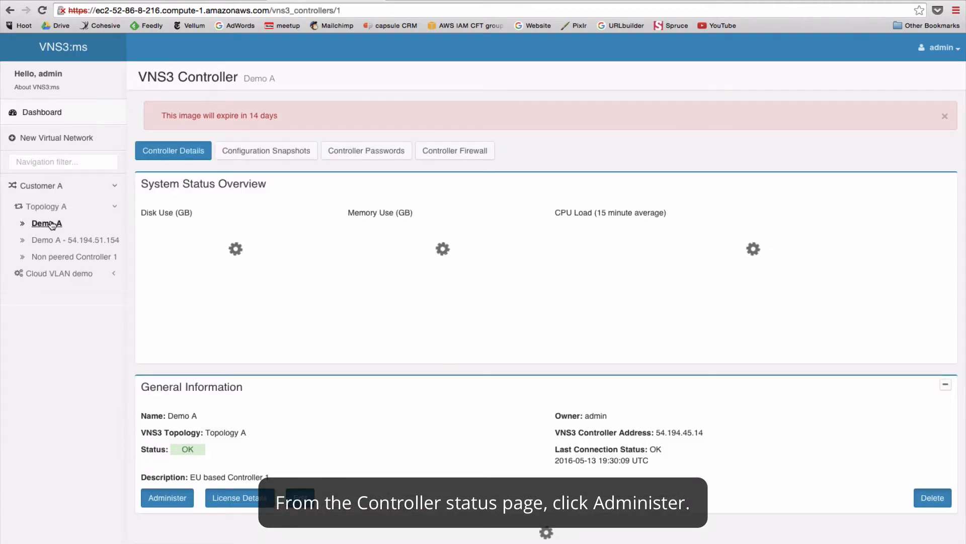
click(175, 497)
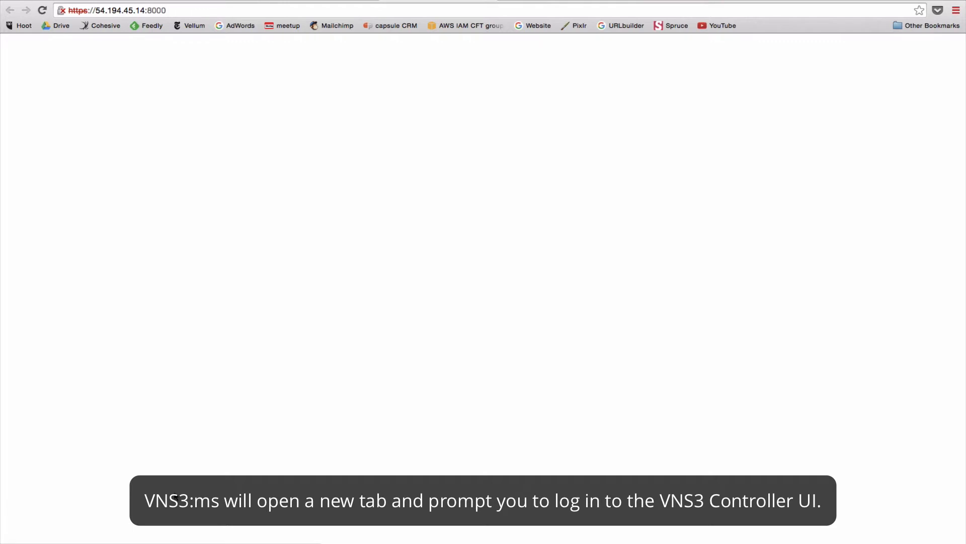
Proceed past the certificate warning to 54.194.45.14 and log in with the controller's user name and password.
click(320, 273)
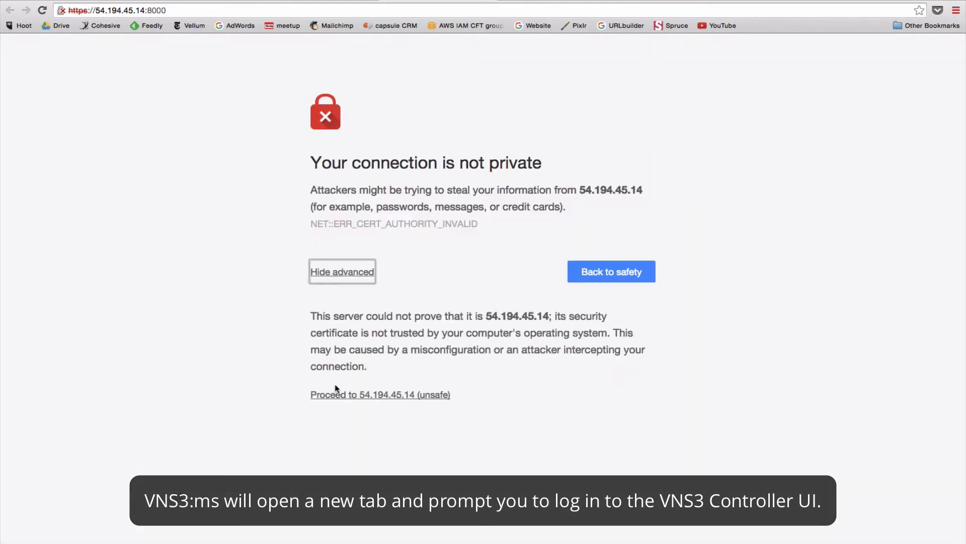
click(333, 396)
text(vnscubed)
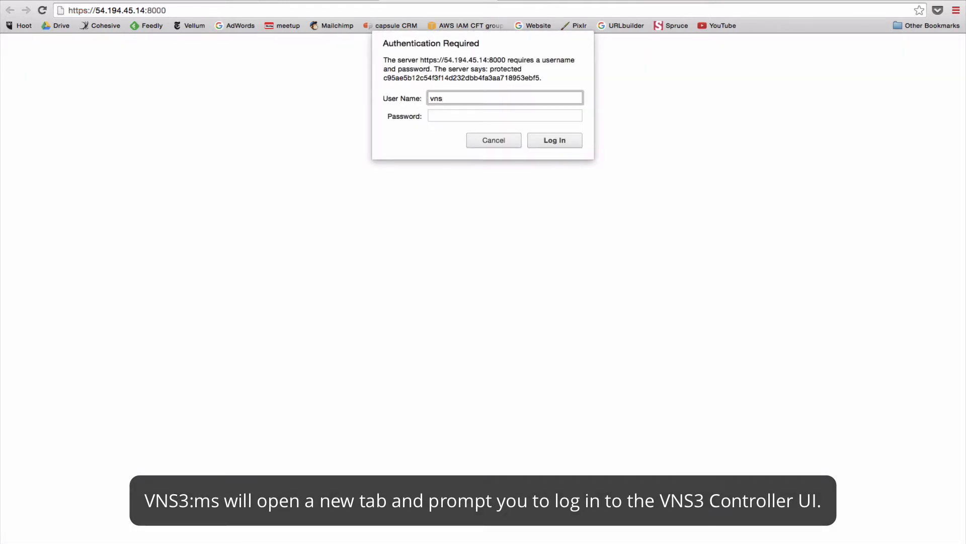
key(Tab)
text(•••)
key(Return)
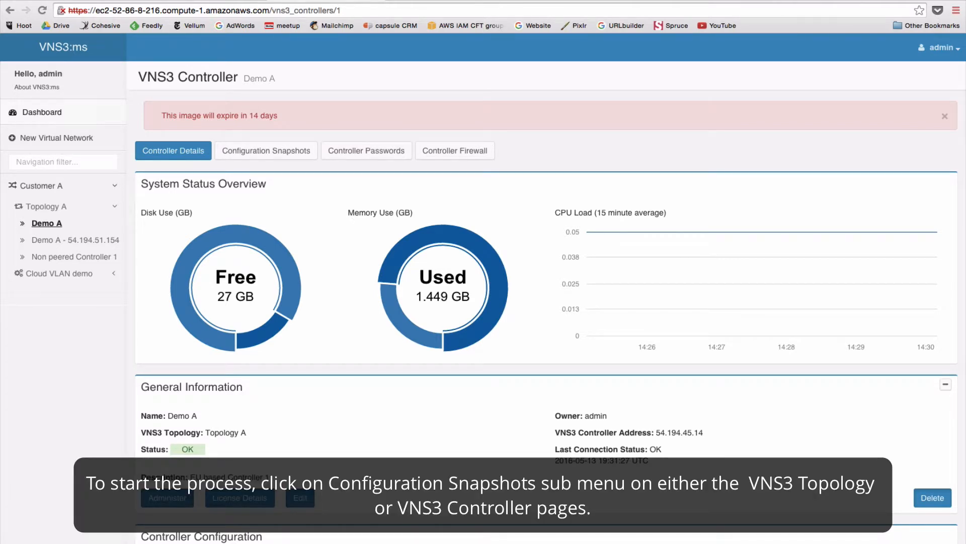
Create a new configuration snapshot from Demo A's Configuration Snapshots tab.
click(266, 150)
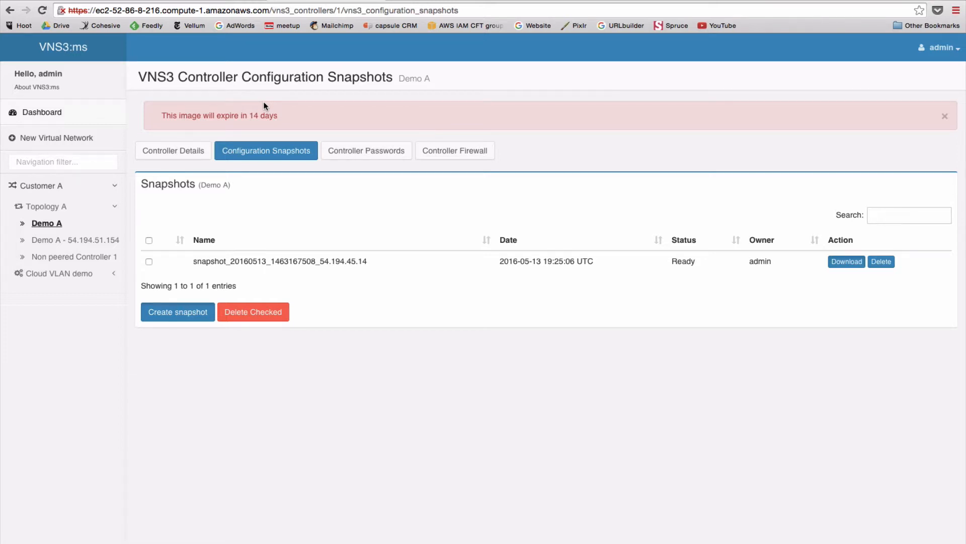
click(169, 312)
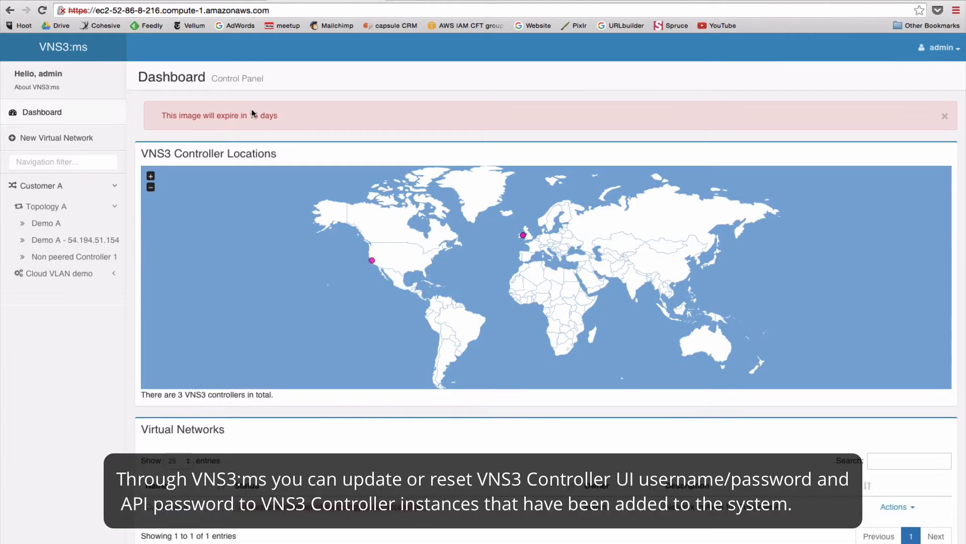
click(42, 225)
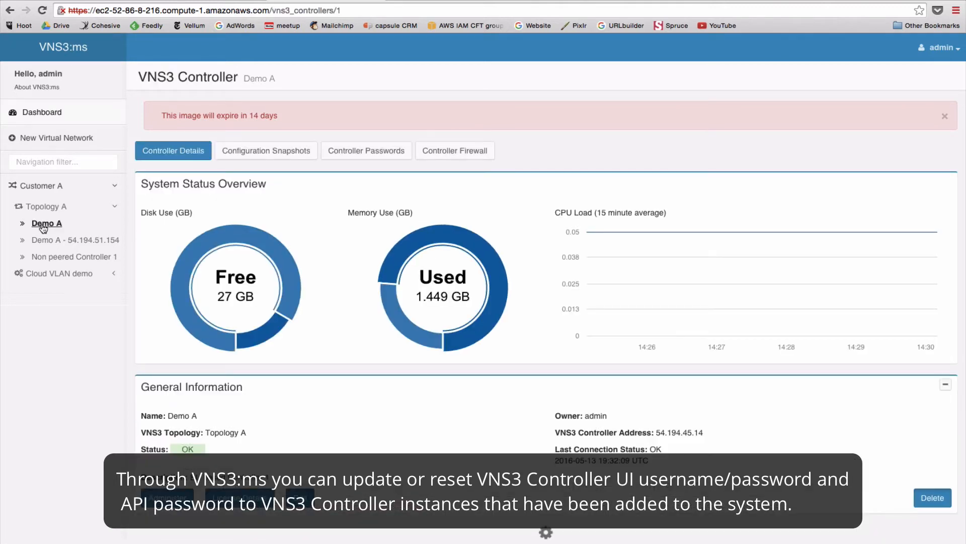
click(355, 160)
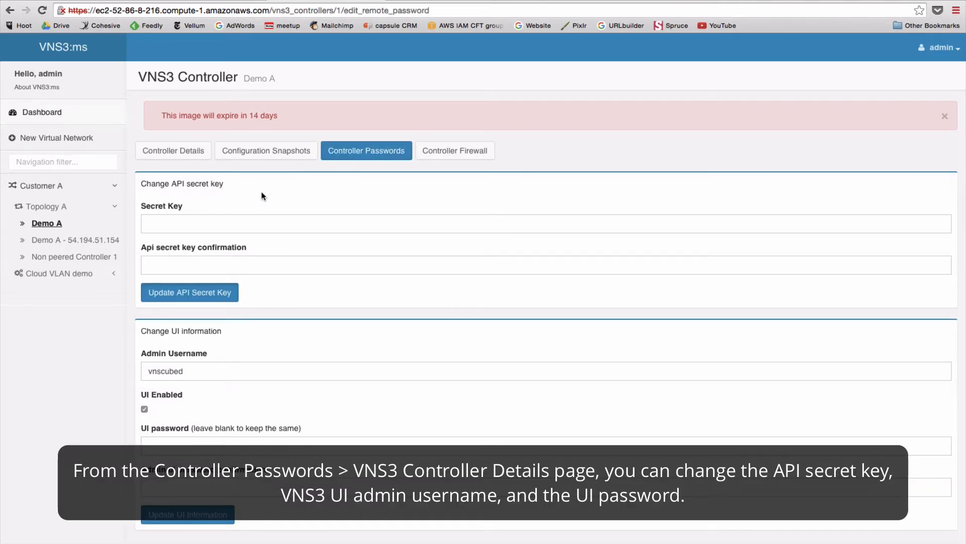
scroll(292, 259, down, 1)
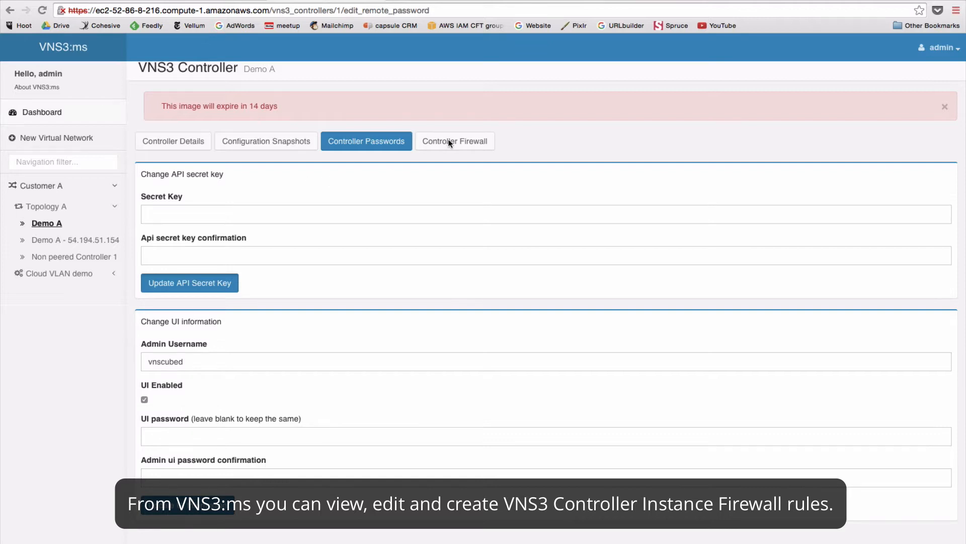
click(449, 143)
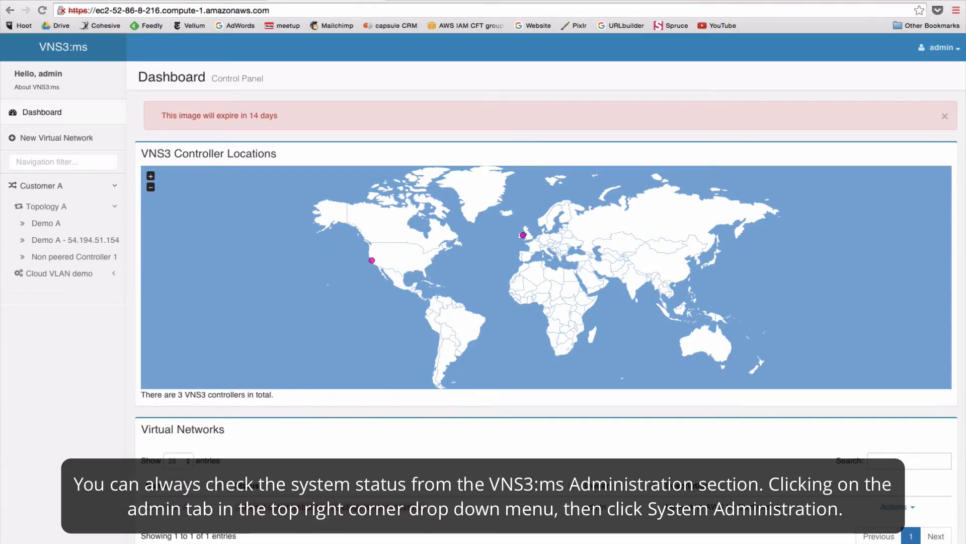
Open System Administration from the admin dropdown and review the system status counts.
click(934, 50)
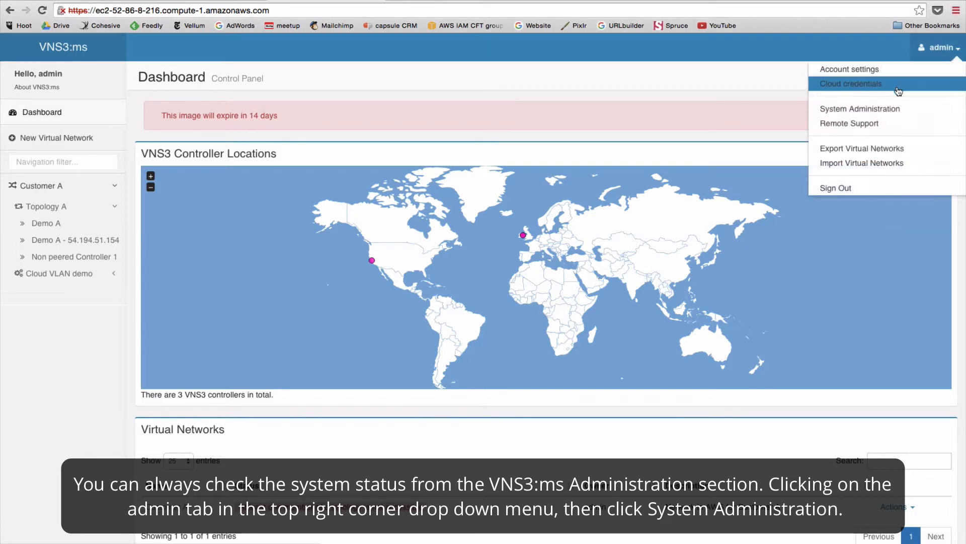
click(878, 109)
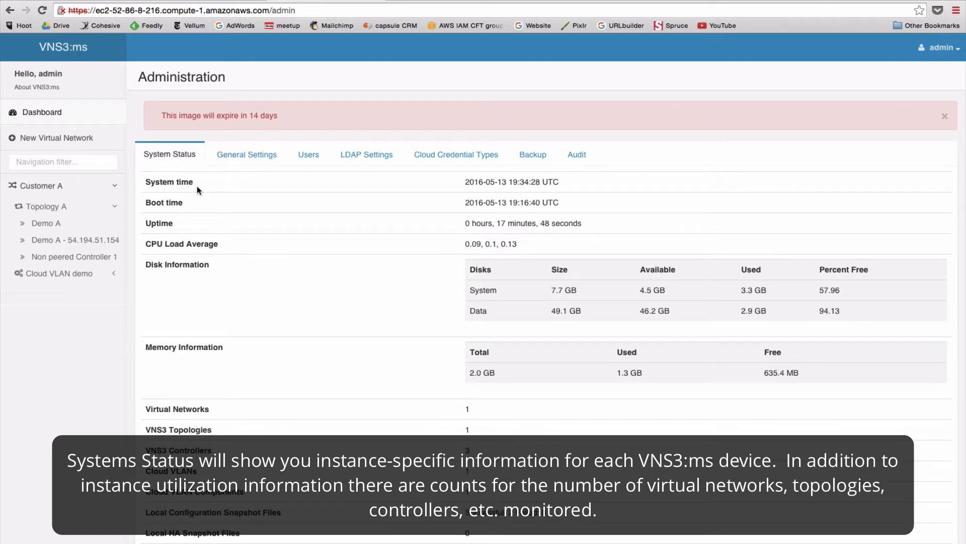
scroll(197, 185, down, 2)
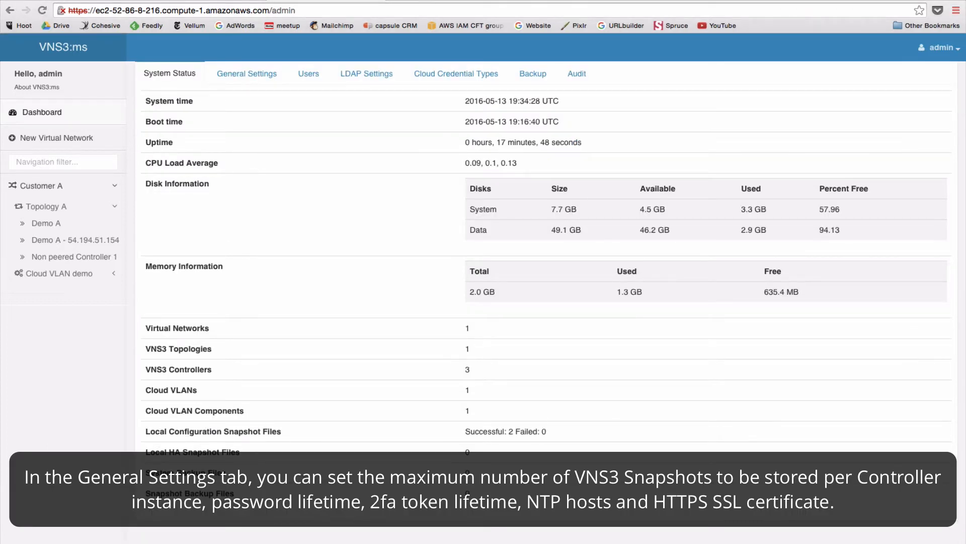
Review General Settings: 10 stored snapshots, daily snapshots, 90-day password expiry, five NTP hosts; then view Users.
scroll(239, 190, up, 2)
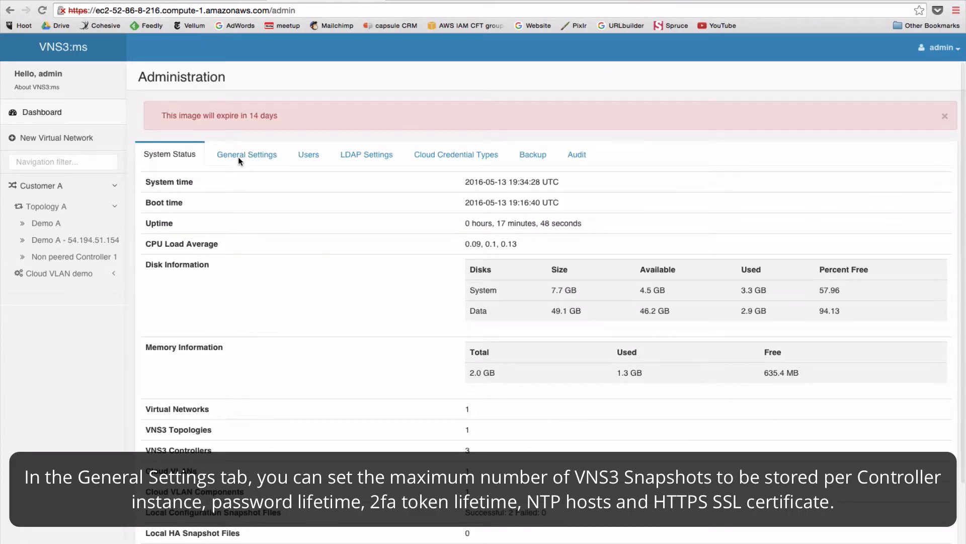
click(237, 156)
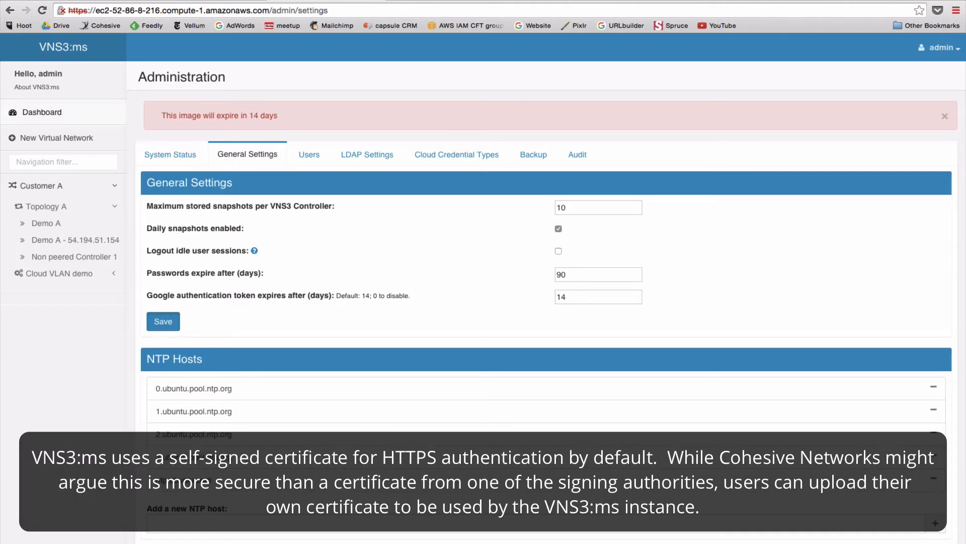
scroll(275, 242, down, 3)
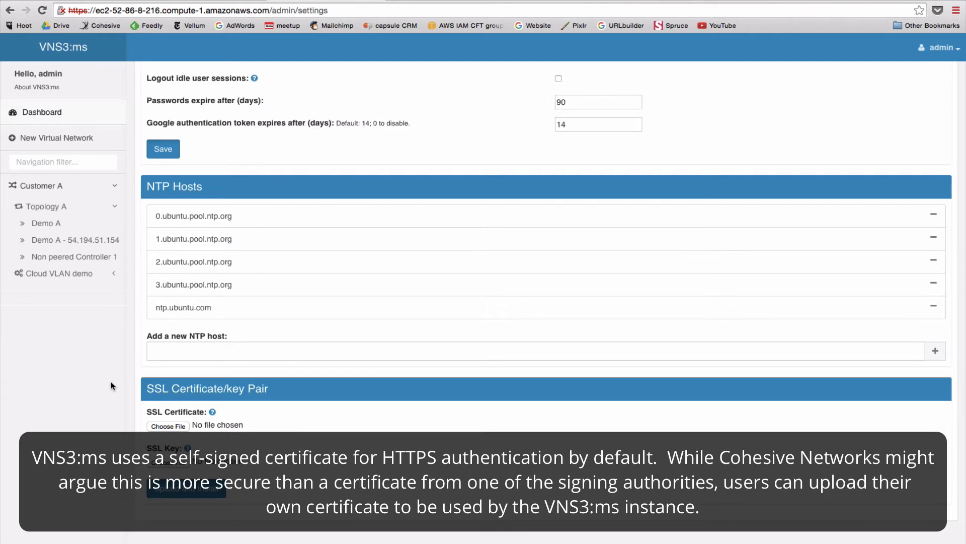
scroll(313, 158, up, 3)
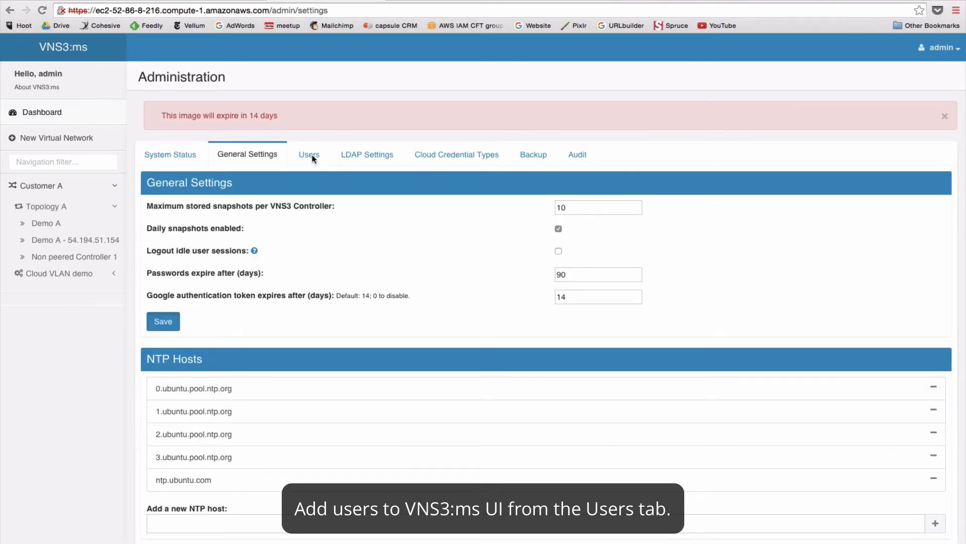
click(309, 155)
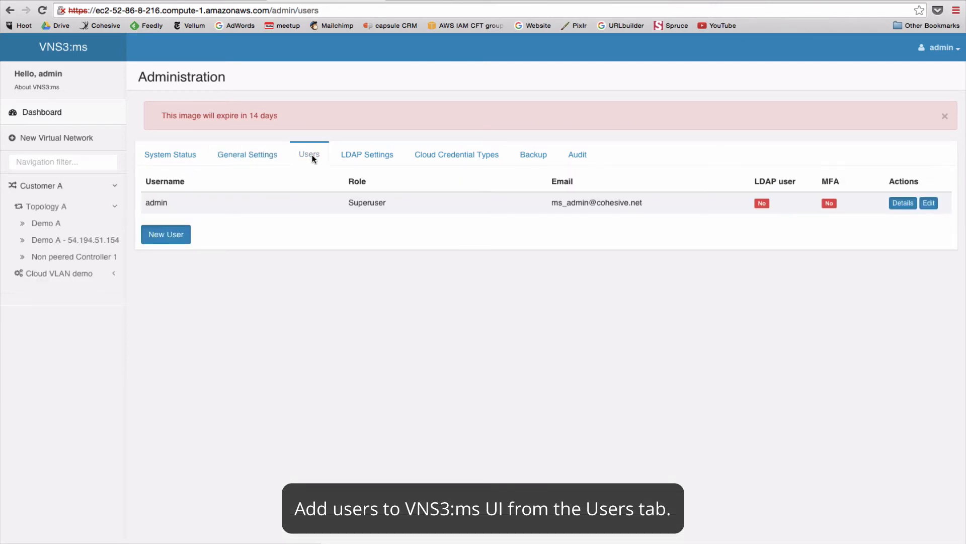
Start a new user with the read-only User role, then switch to LDAP Settings.
click(179, 232)
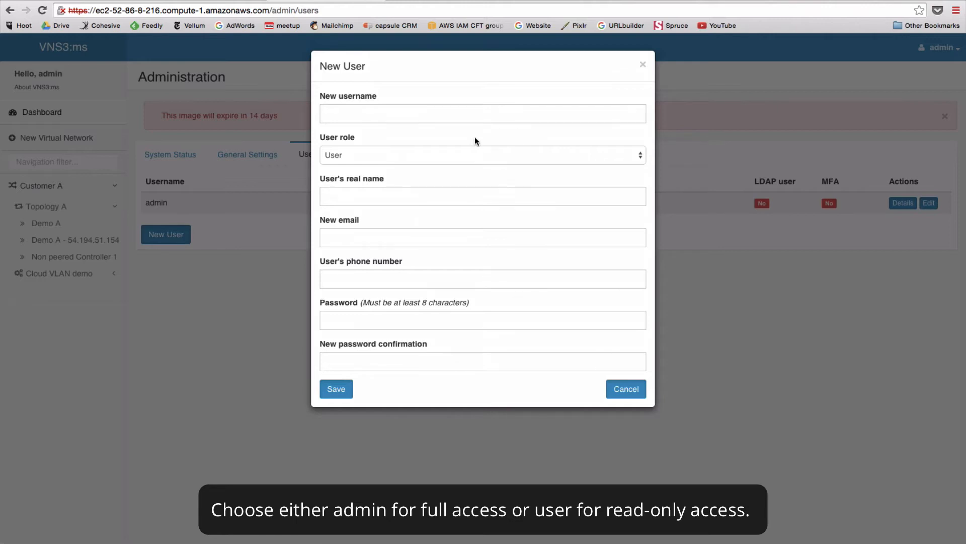
click(460, 153)
click(424, 157)
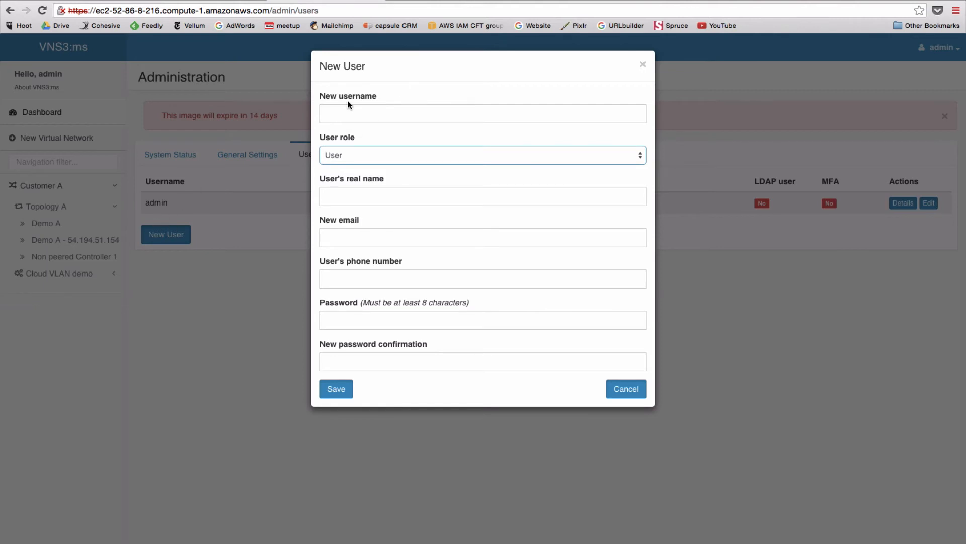
click(336, 120)
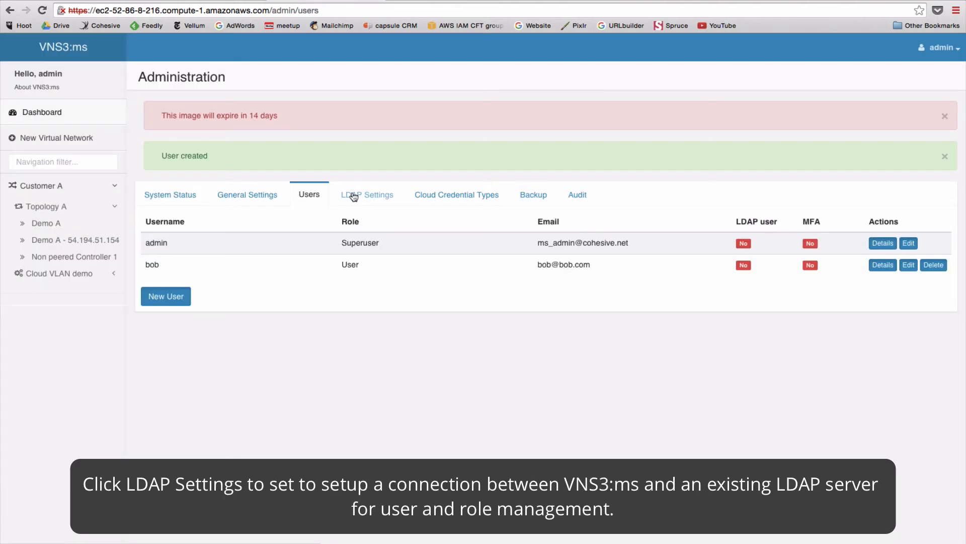
click(343, 196)
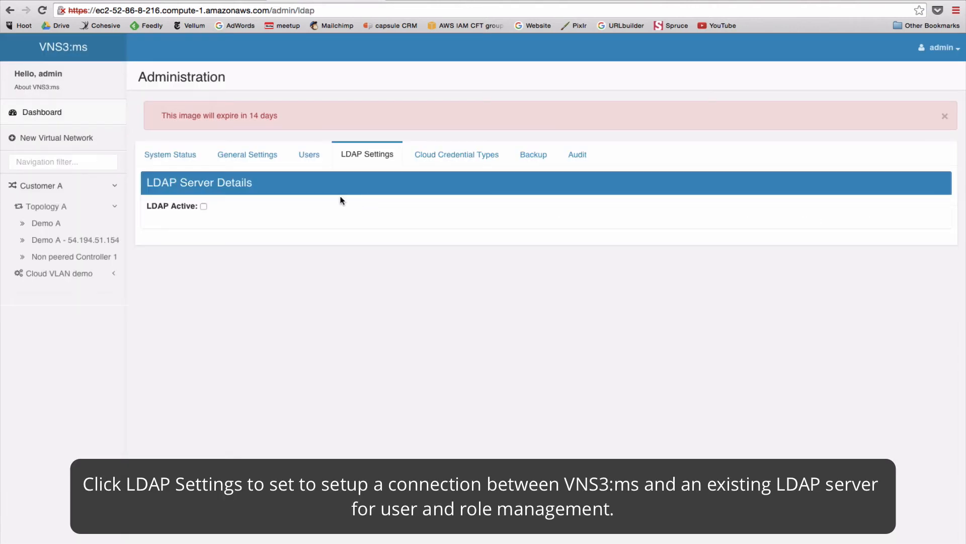
Check LDAP Active to reveal the LDAP server connection fields.
click(203, 206)
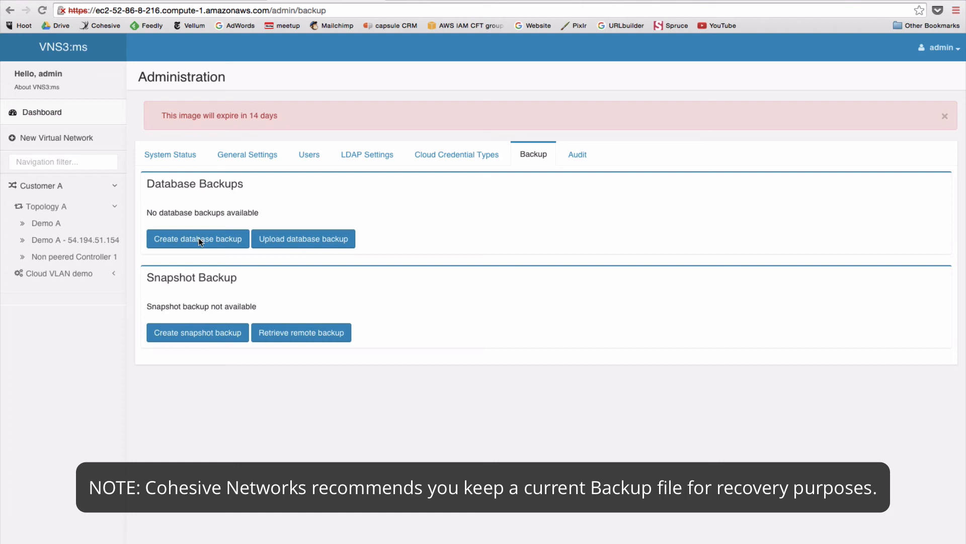
Show the Audit totals: 1 virtual network, 1 topology, 3 controllers, 1 Cloud VLAN.
click(576, 154)
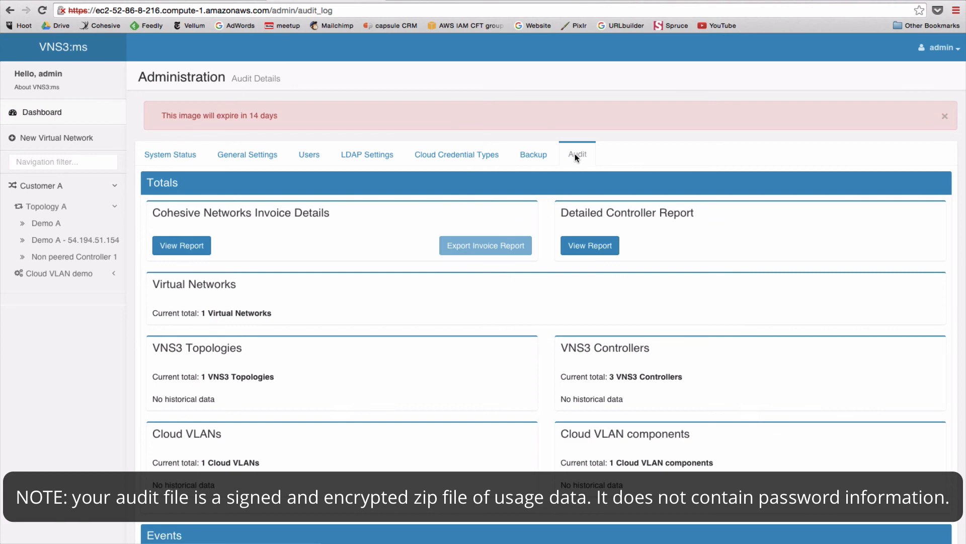
click(594, 246)
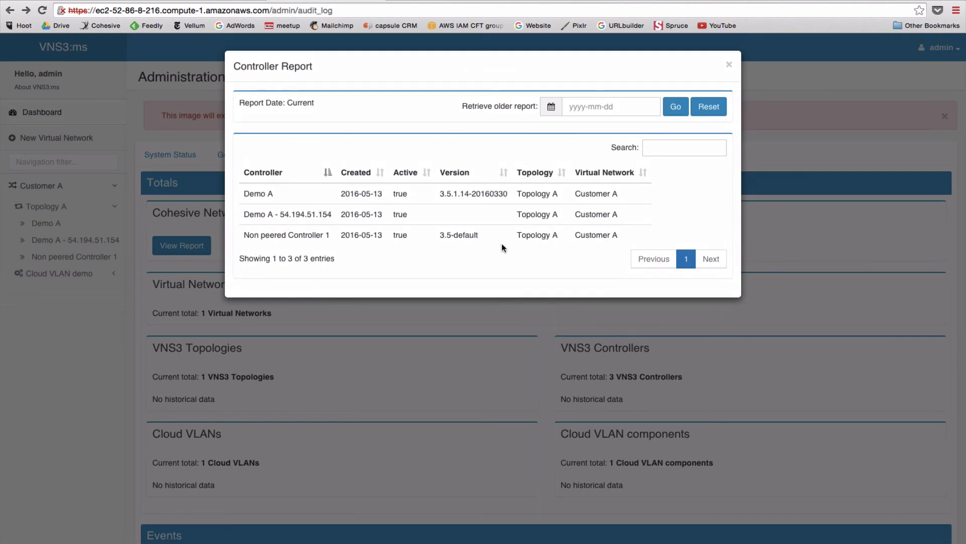
click(729, 64)
scroll(455, 331, down, 10)
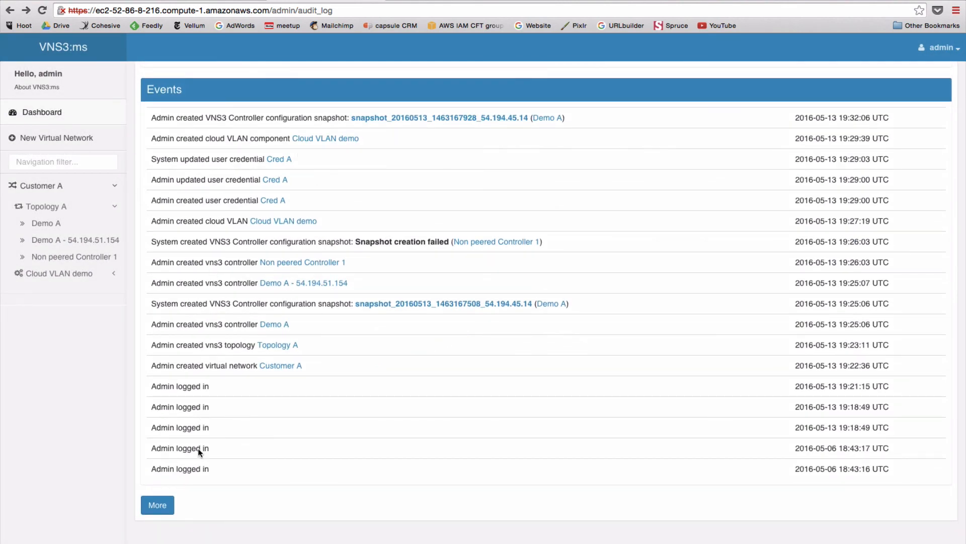
scroll(165, 482, up, 10)
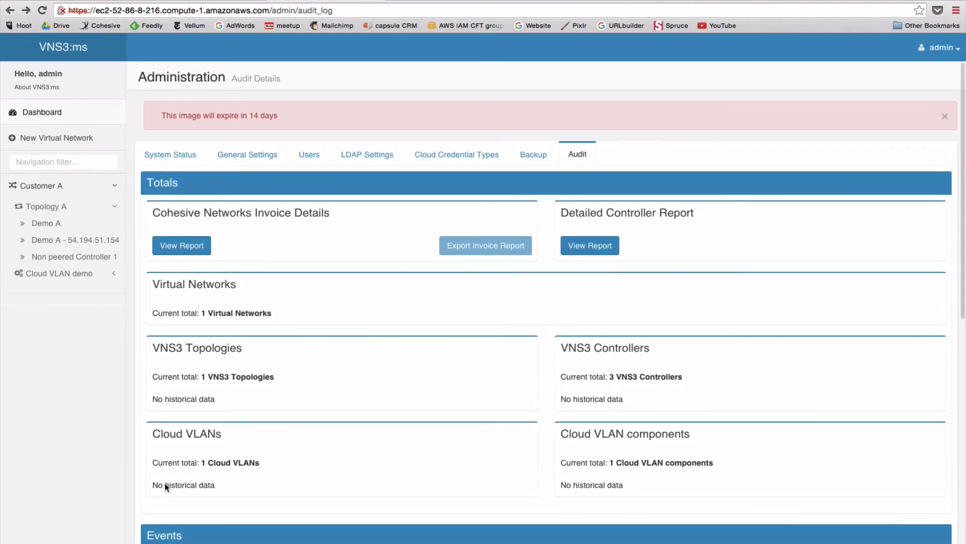